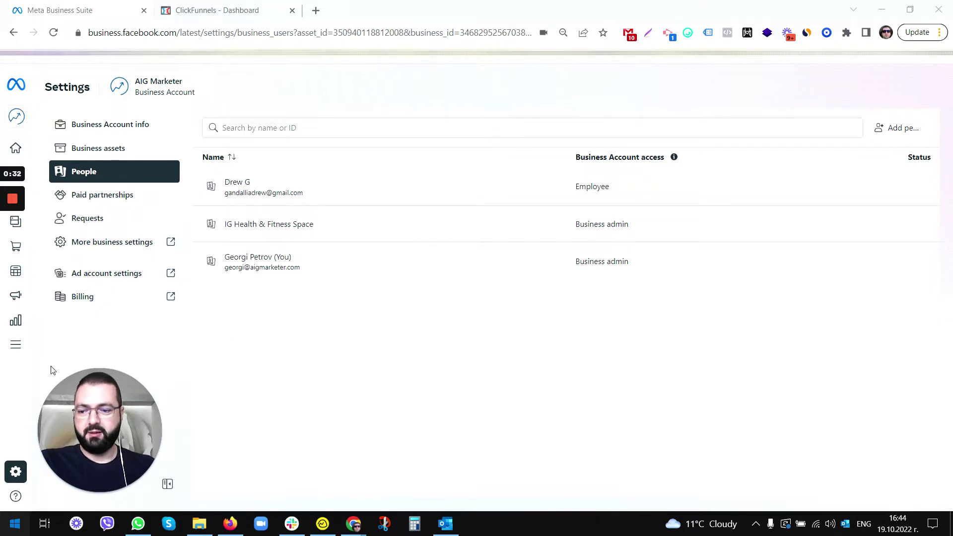
# Step: Open Business settings' Data Sources > Pixels list, briefly opening and closing the Add pixel dialog
pyautogui.click(211, 385)
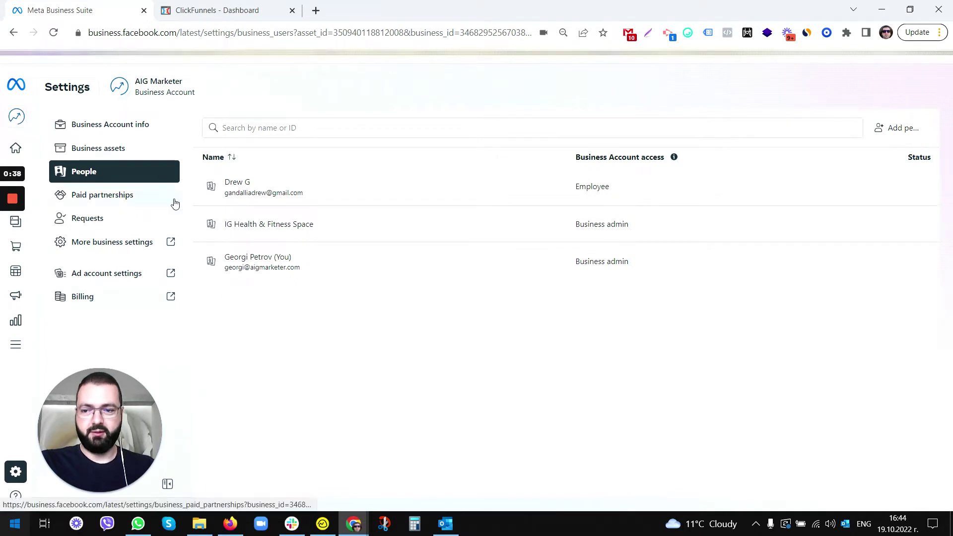
pyautogui.click(171, 242)
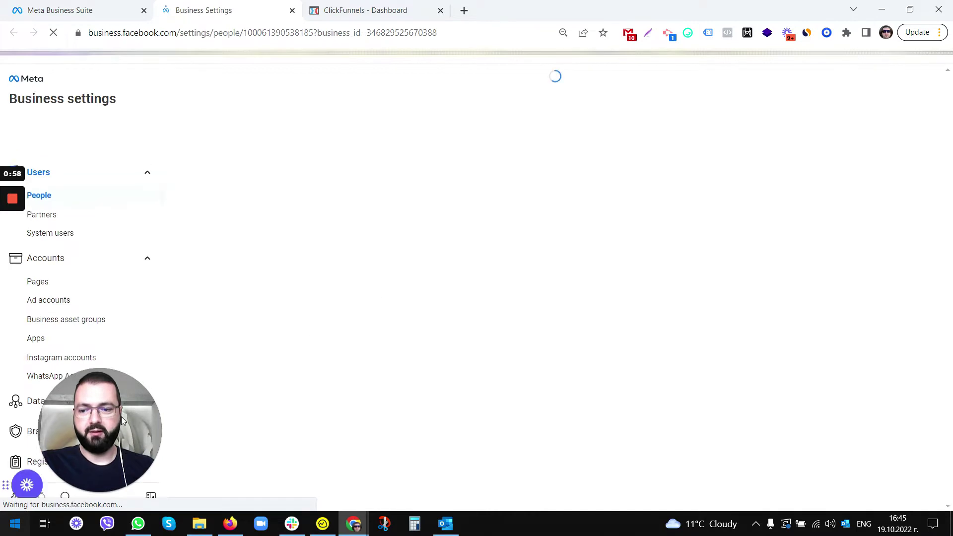
pyautogui.moveTo(121, 417); pyautogui.dragTo(149, 386)
pyautogui.click(56, 259)
pyautogui.click(50, 288)
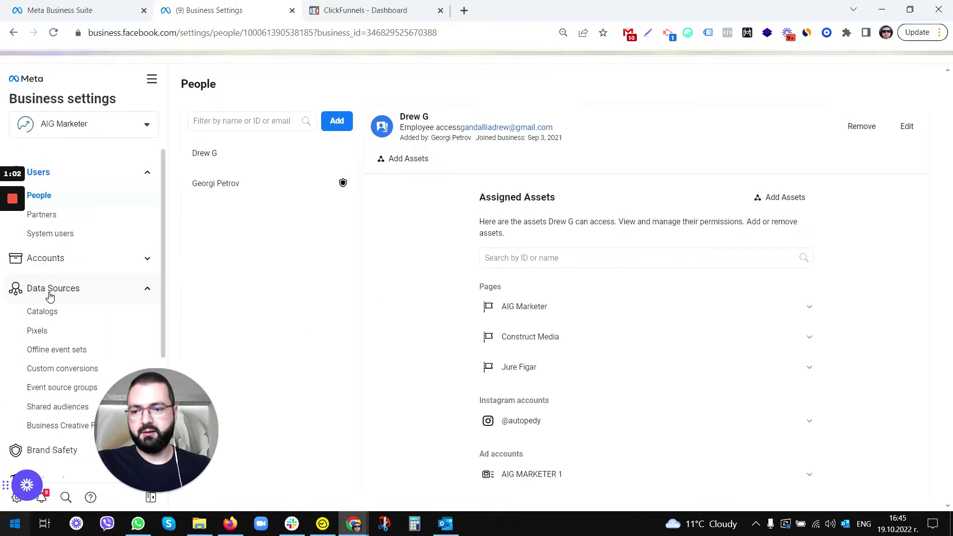
pyautogui.click(46, 336)
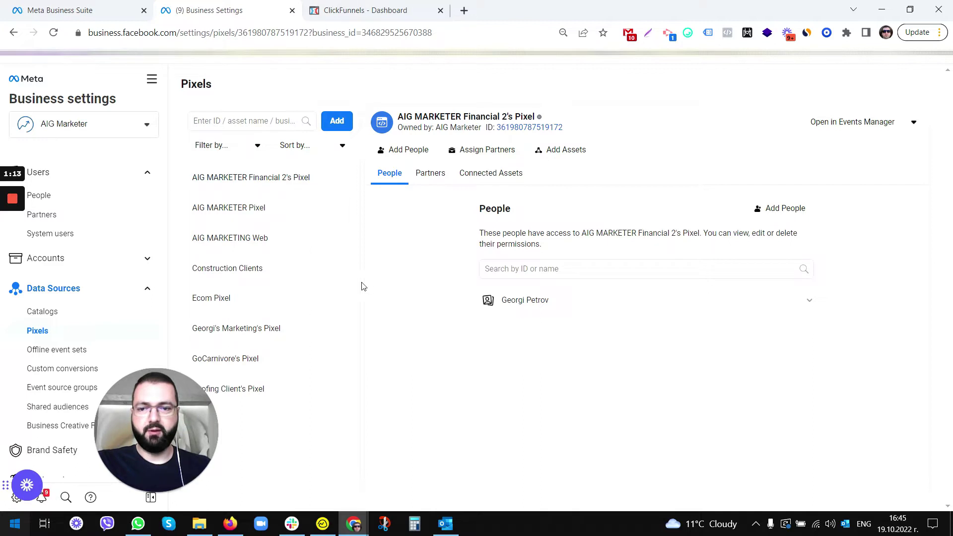
pyautogui.click(336, 122)
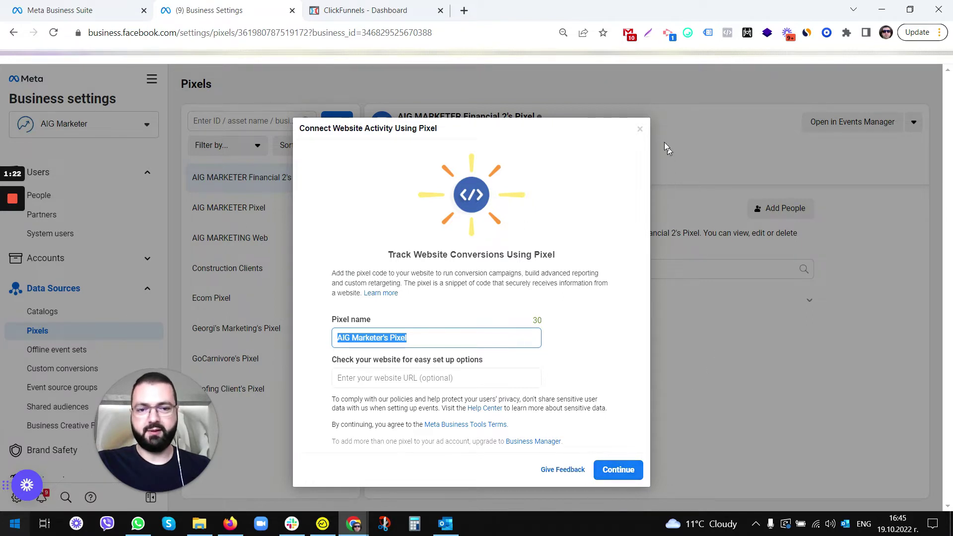
pyautogui.click(639, 128)
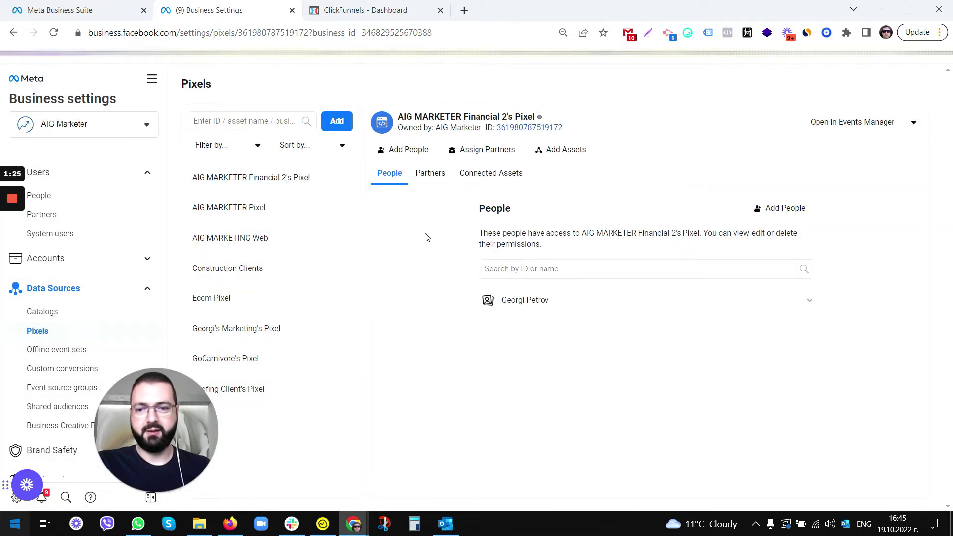
# Step: Open AIG MARKETER Pixel in Events Manager and scroll through its Settings page
pyautogui.click(840, 126)
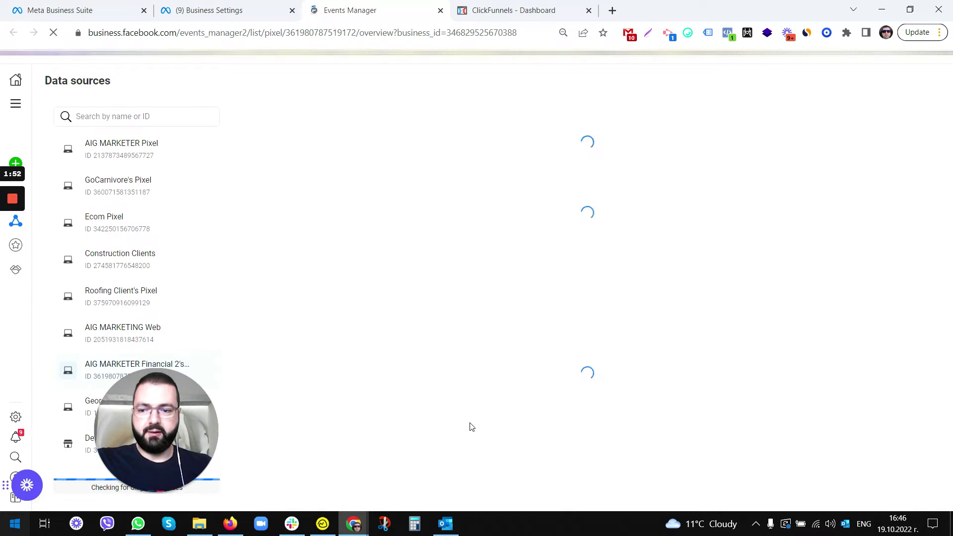
pyautogui.click(127, 155)
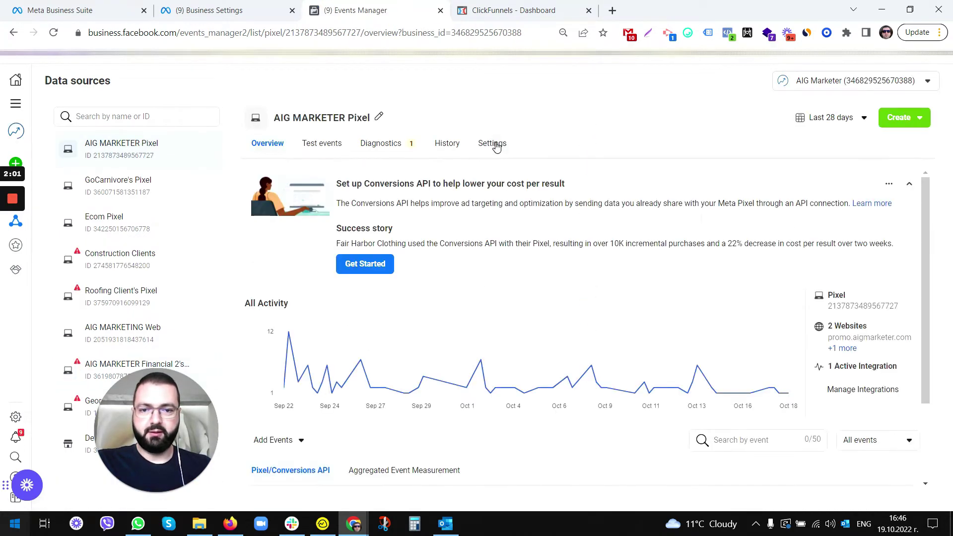
pyautogui.click(493, 143)
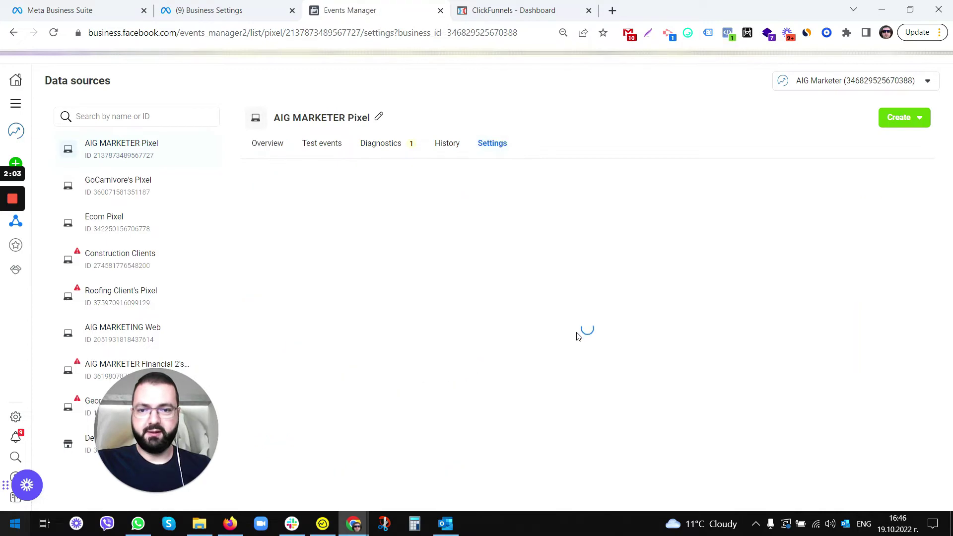
pyautogui.scroll(-8, 580, 322)
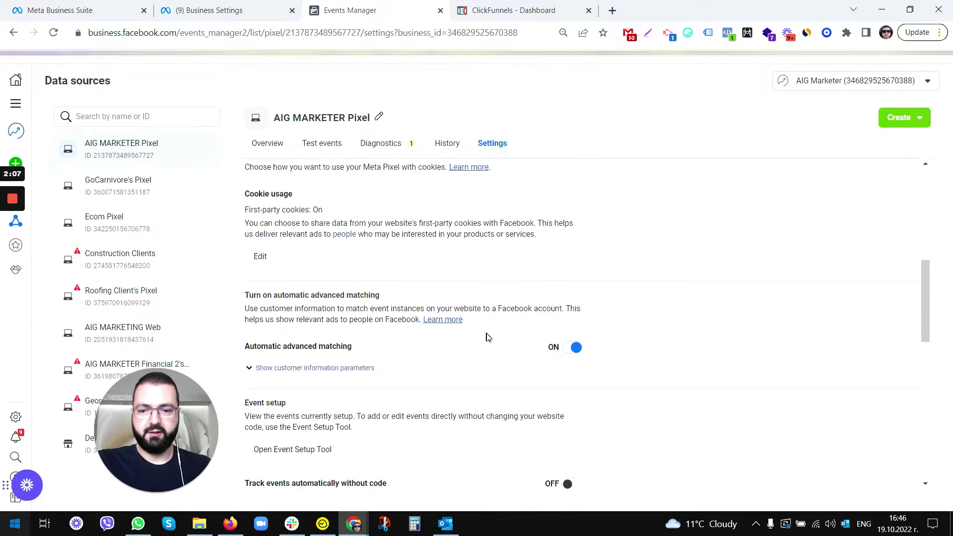
pyautogui.scroll(8, 575, 367)
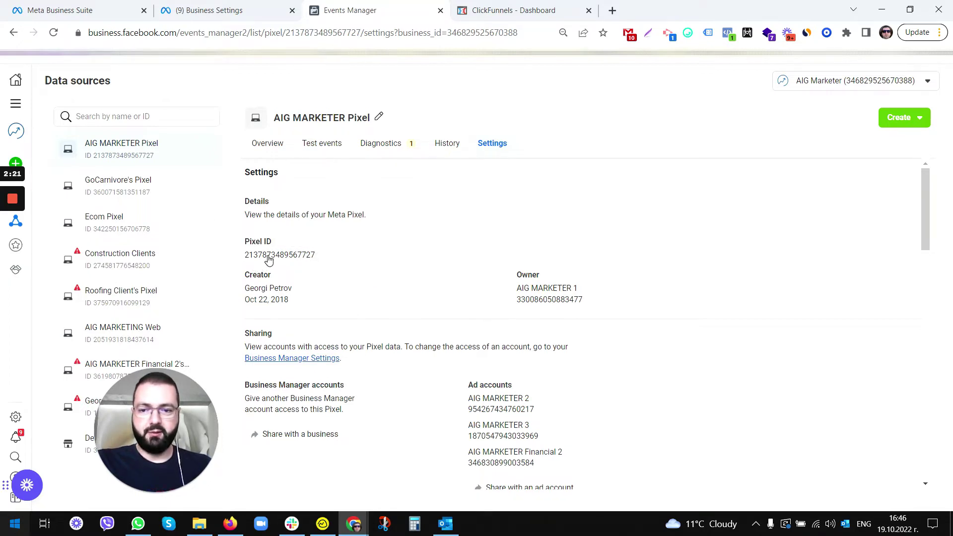
# Step: From the pixel Overview, start adding events from a new website and browse the partner integrations
pyautogui.click(267, 145)
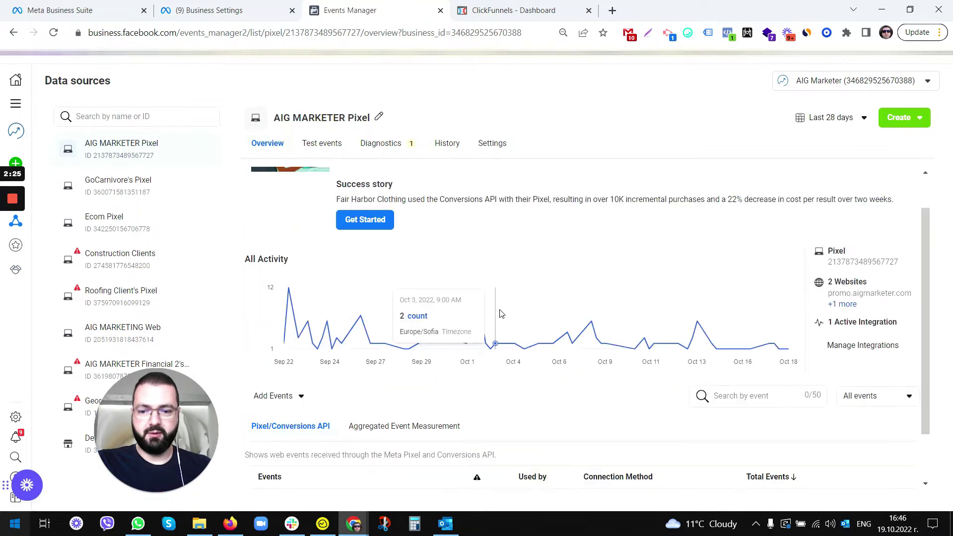
pyautogui.scroll(-1, 500, 313)
pyautogui.click(283, 336)
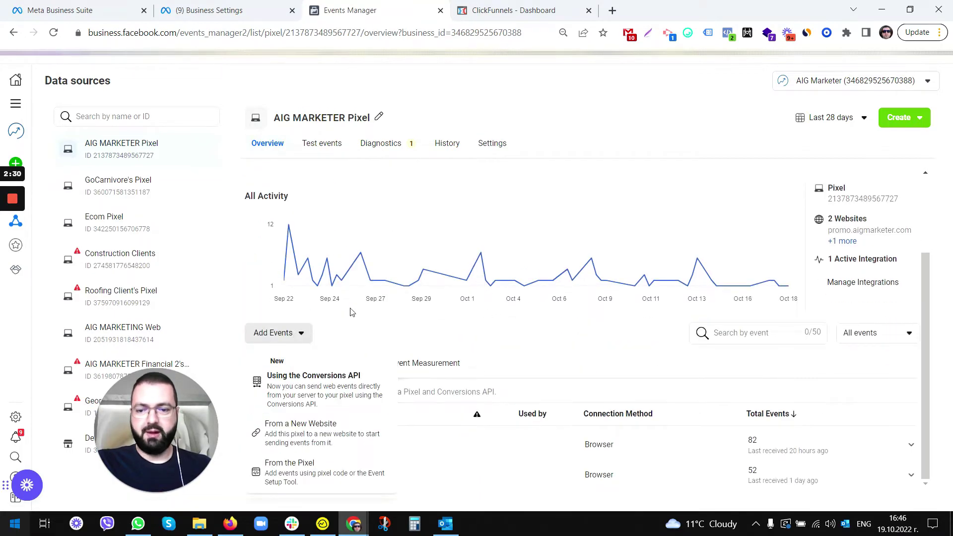
pyautogui.click(304, 436)
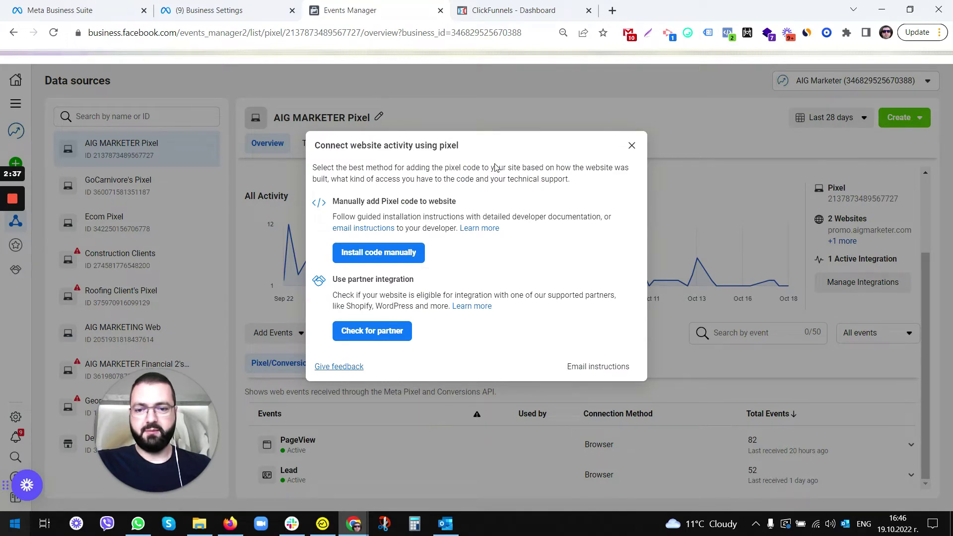
pyautogui.click(379, 336)
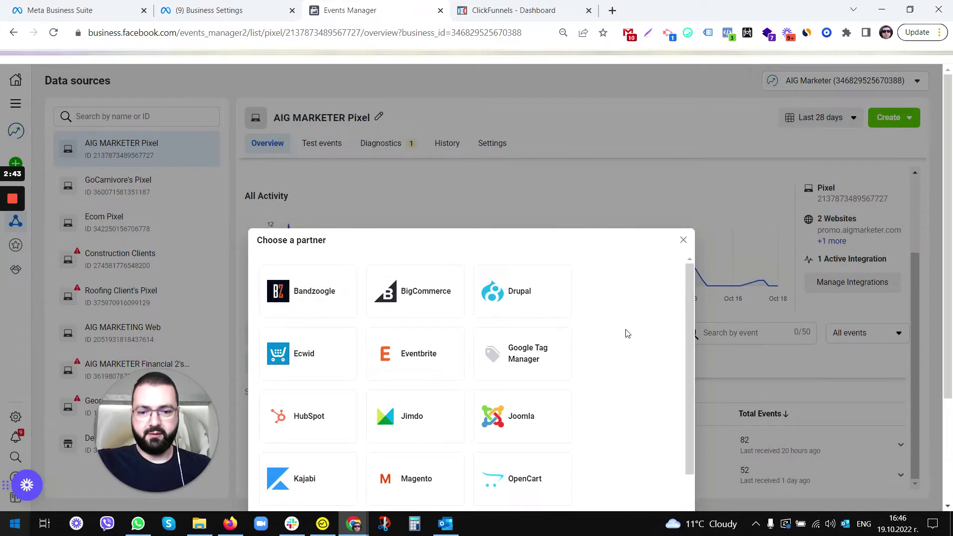
pyautogui.scroll(-1, 625, 333)
pyautogui.scroll(1, 623, 334)
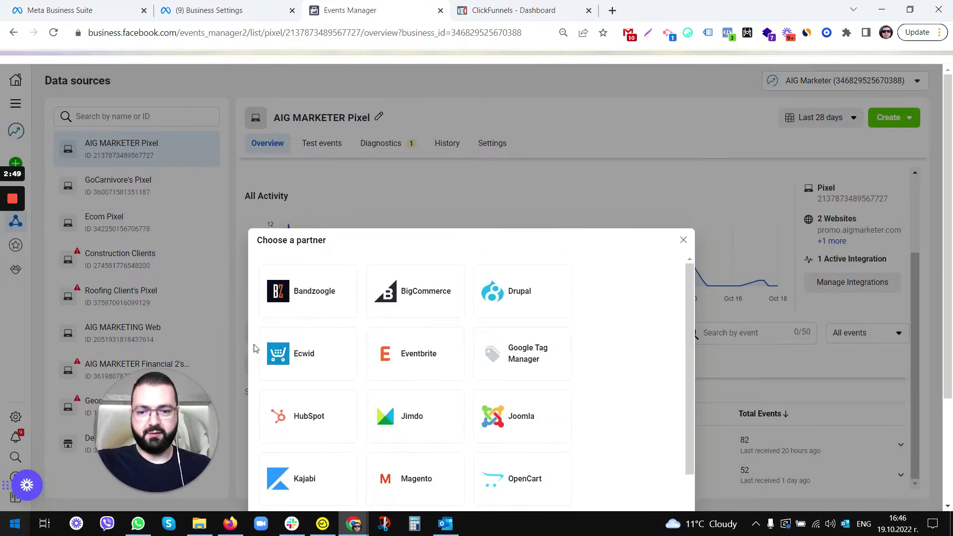
pyautogui.scroll(-2, 598, 358)
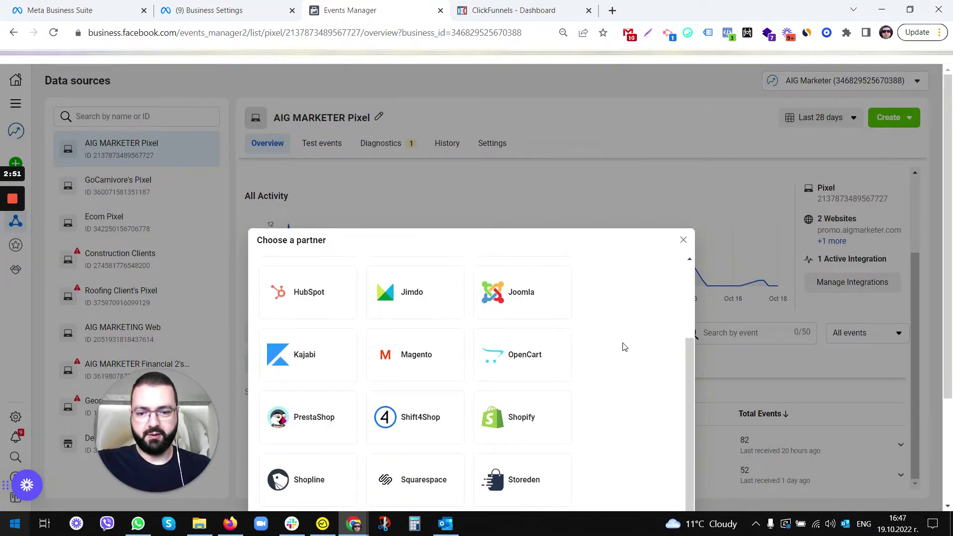
pyautogui.scroll(-1, 589, 427)
pyautogui.scroll(3, 588, 424)
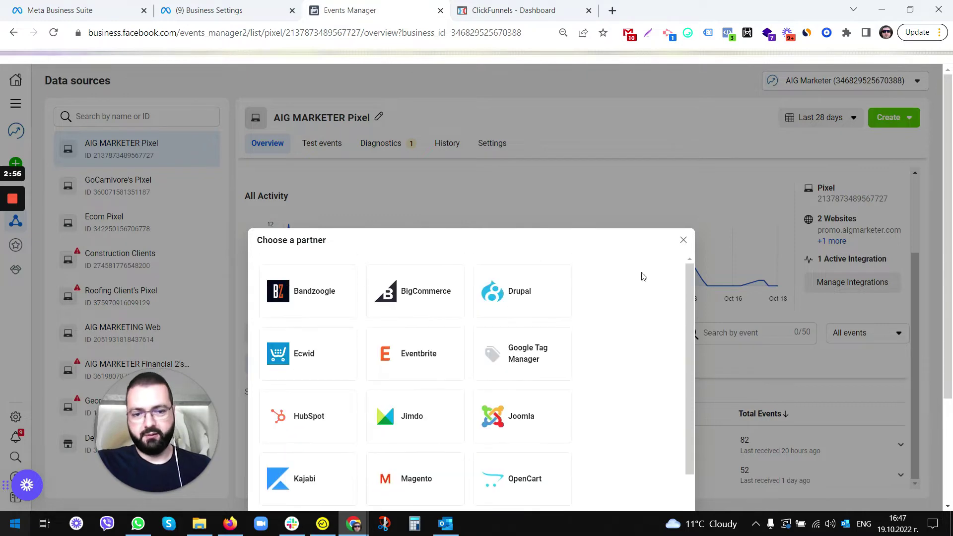
pyautogui.click(684, 242)
# Step: Add events from a new website again, choose manual code installation, then go to ClickFunnels
pyautogui.click(292, 337)
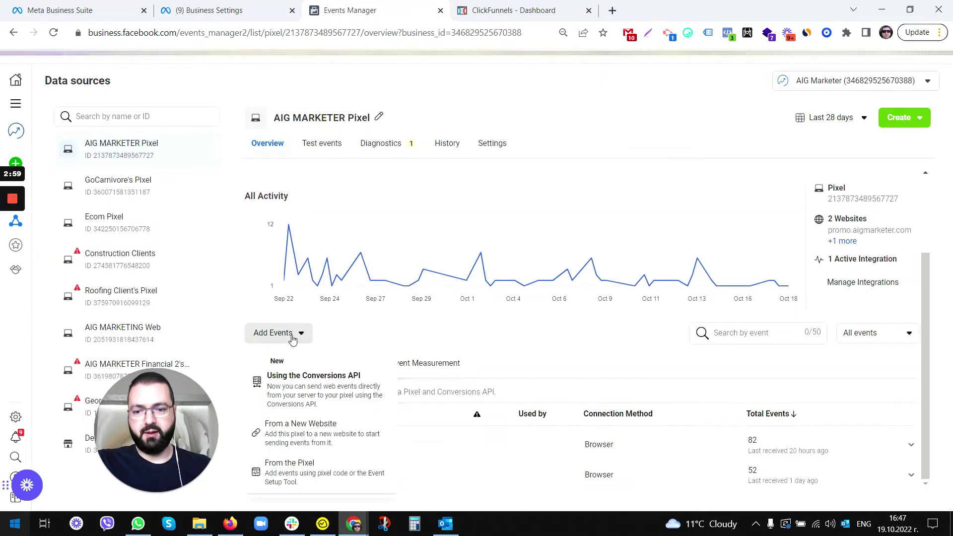
pyautogui.click(297, 443)
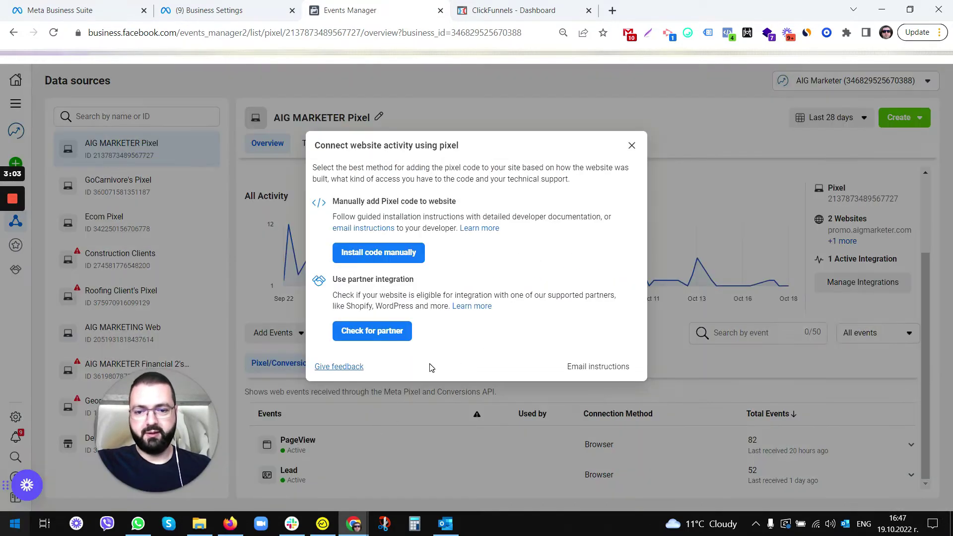
pyautogui.click(383, 254)
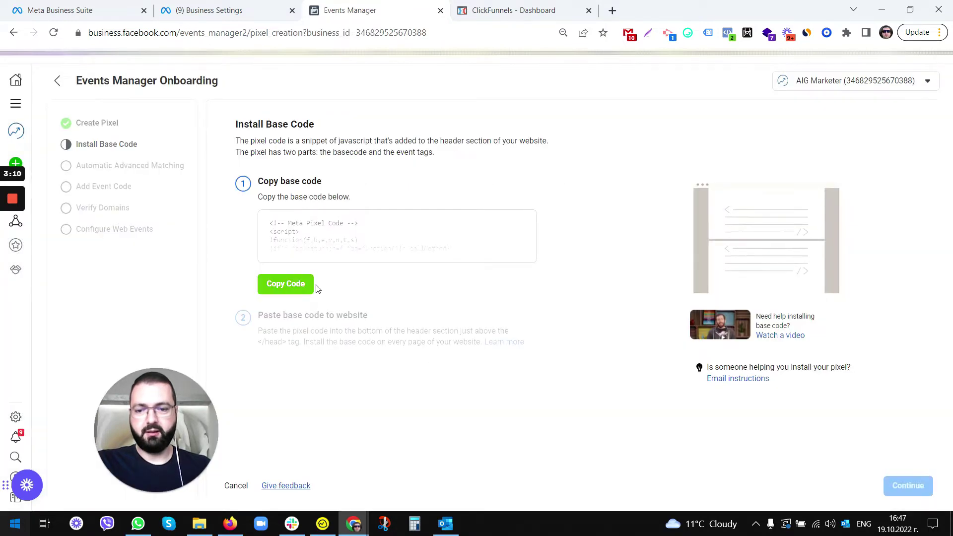
pyautogui.click(527, 15)
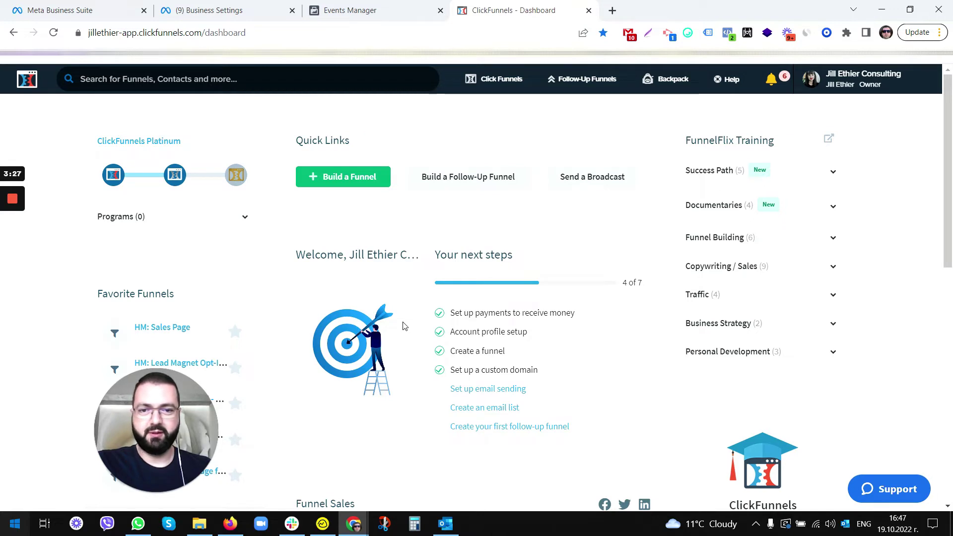
# Step: Open the HM: Webinar Funnel - Paid Traffic funnel from the Funnels list
pyautogui.moveTo(488, 85)
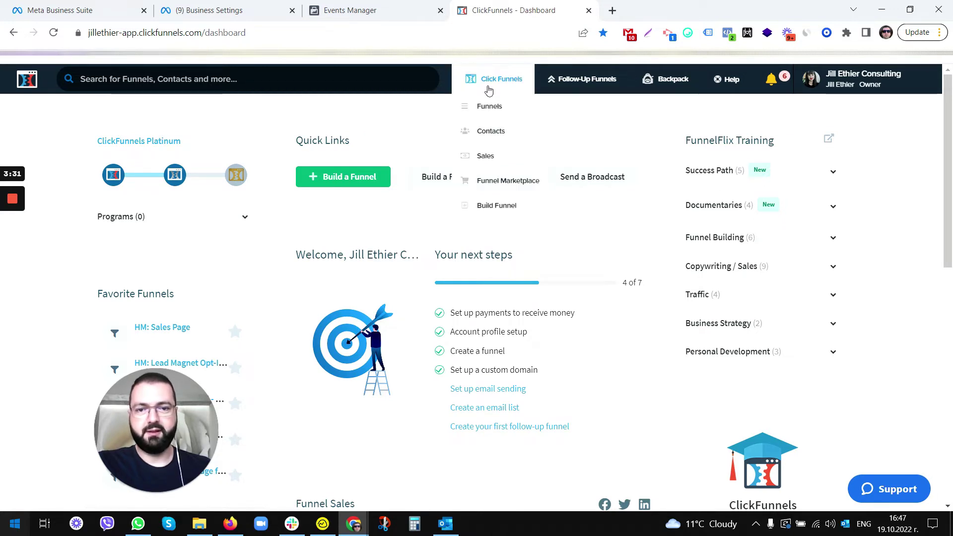
pyautogui.click(489, 106)
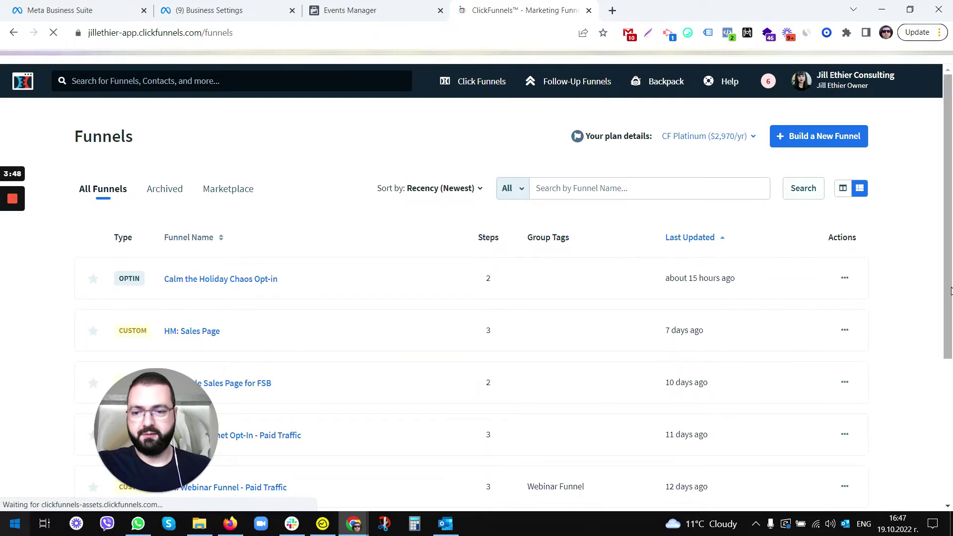
pyautogui.scroll(-1, 396, 267)
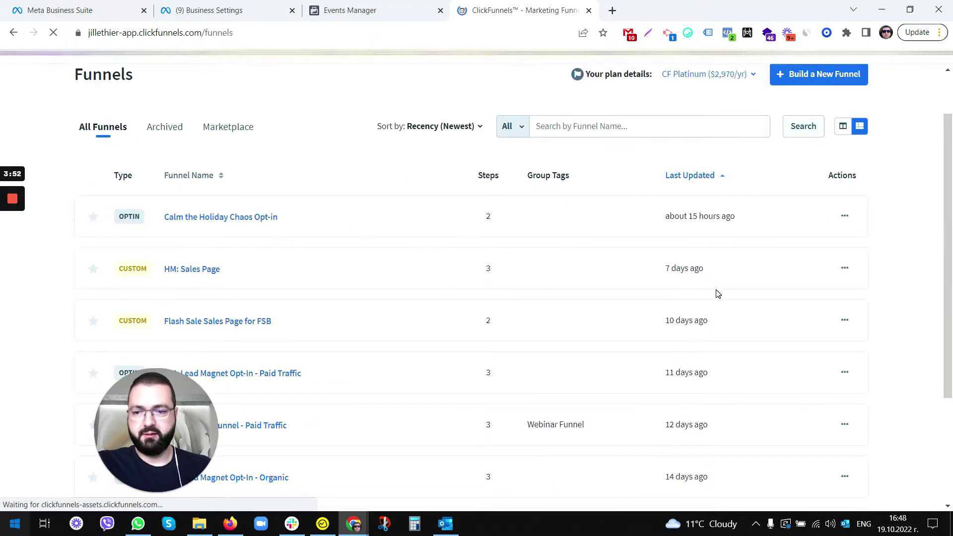
pyautogui.scroll(-3, 772, 308)
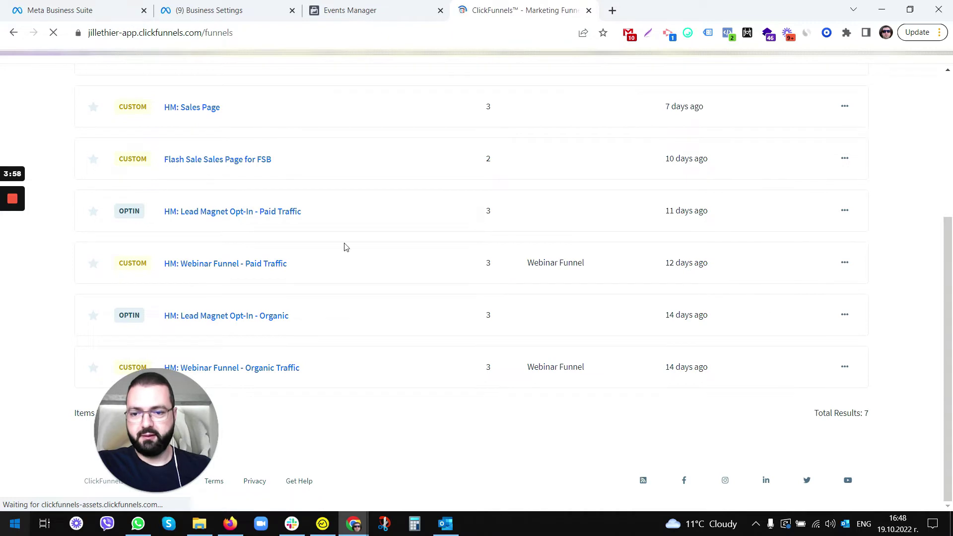
pyautogui.click(204, 272)
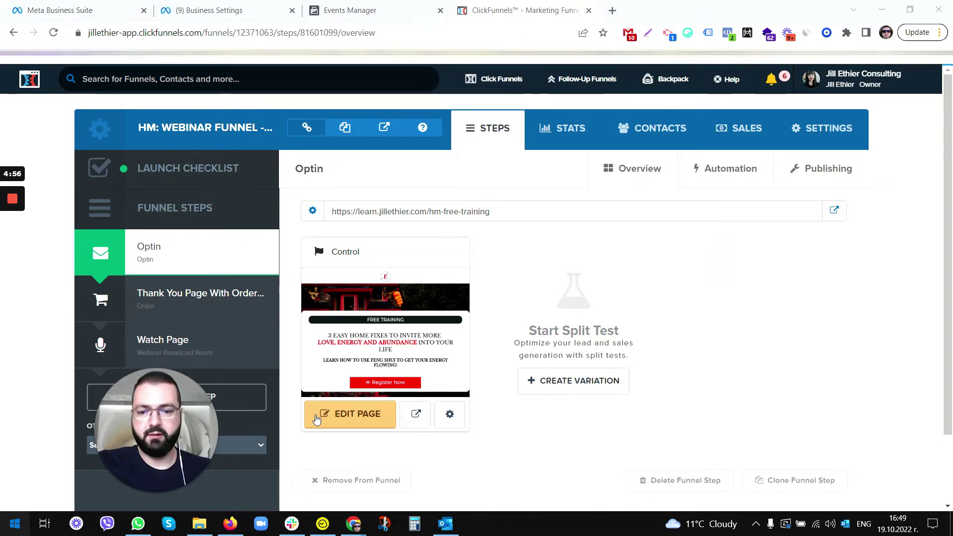
# Step: Edit the Optin page and open its Settings > Tracking Code header code
pyautogui.click(365, 427)
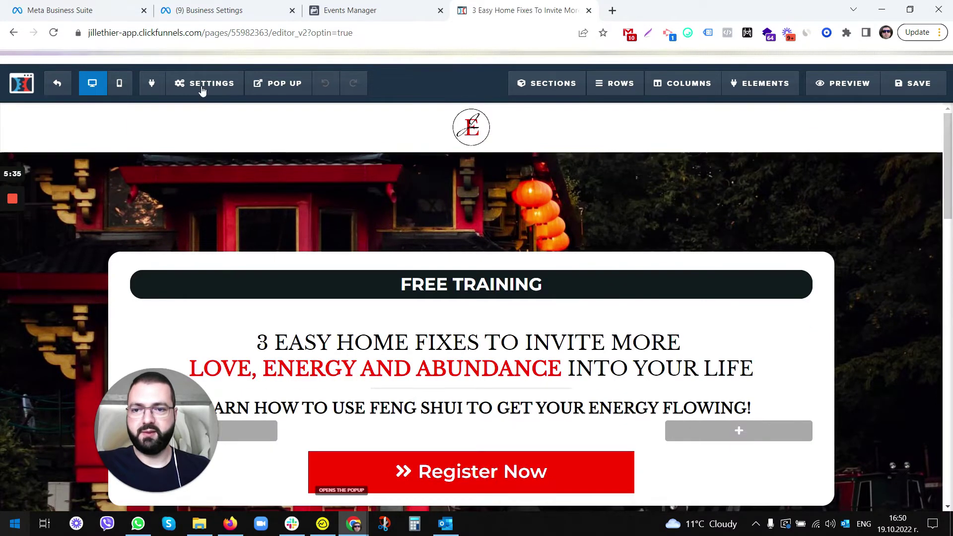
pyautogui.click(204, 83)
pyautogui.click(215, 159)
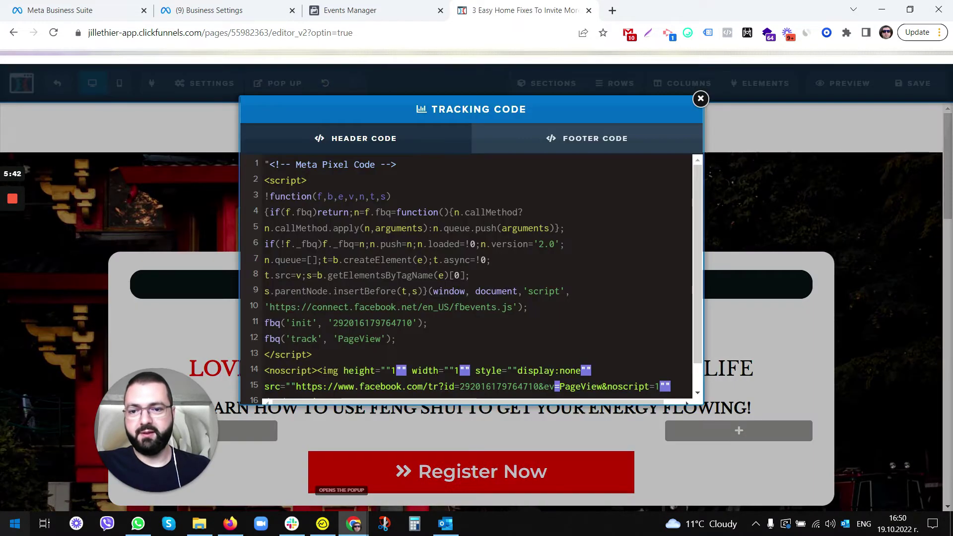
pyautogui.scroll(-1, 472, 278)
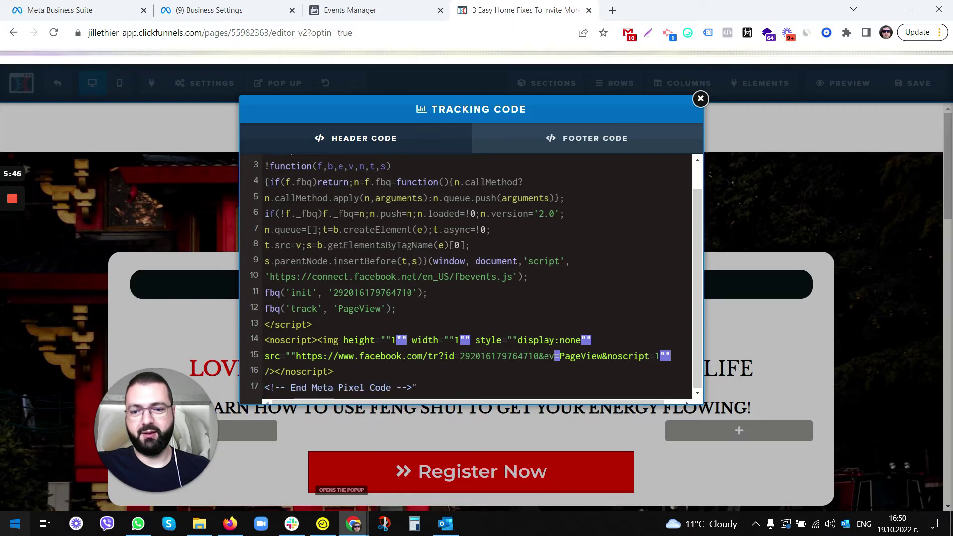
pyautogui.scroll(1, 472, 278)
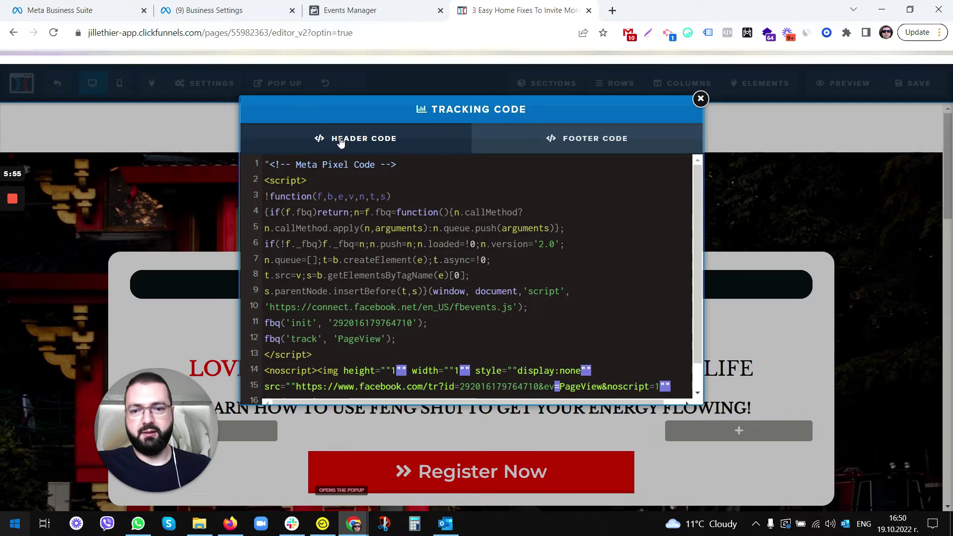
# Step: Copy the Meta Pixel base code from Events Manager and paste it below the existing header block
pyautogui.click(352, 16)
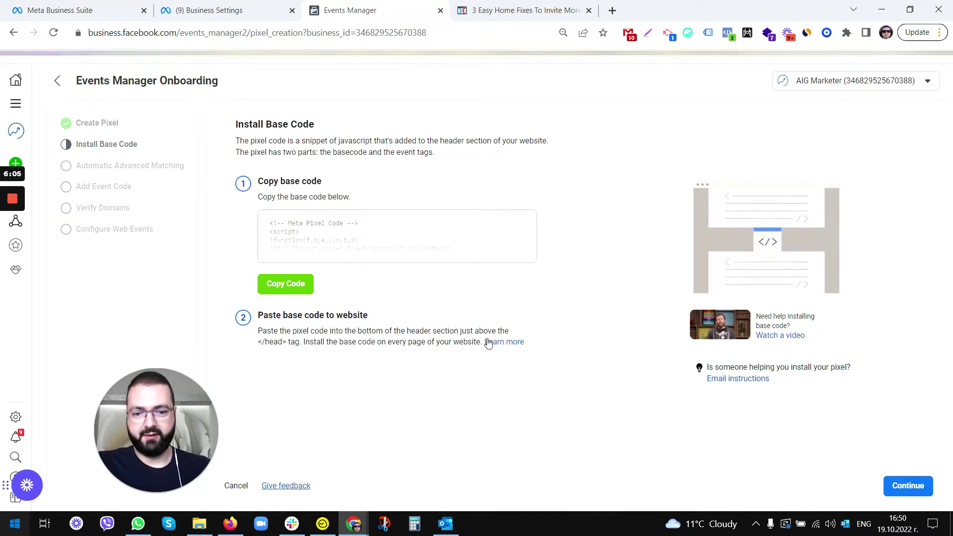
pyautogui.click(522, 10)
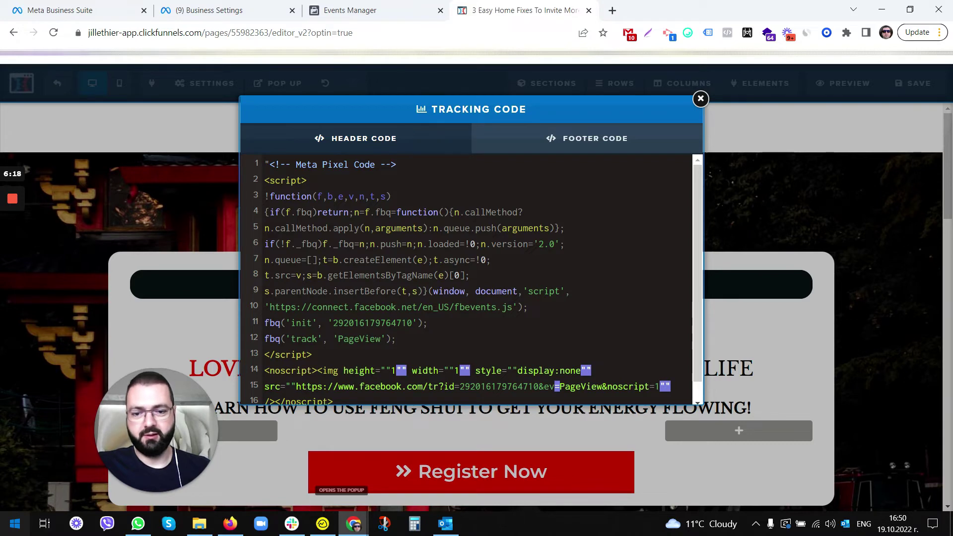
pyautogui.scroll(-1, 471, 278)
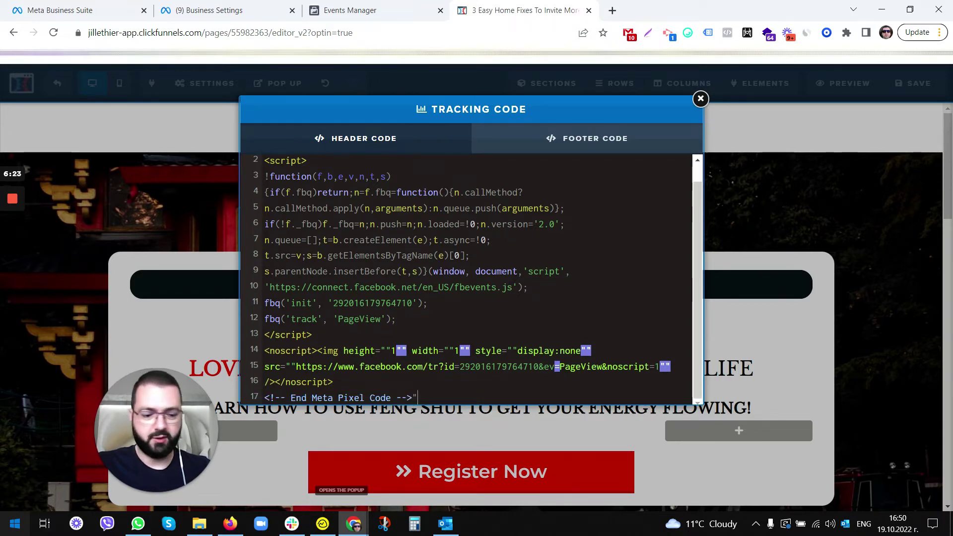
pyautogui.press('Return')
pyautogui.press('Return')
pyautogui.hotkey('ctrl', 'v')
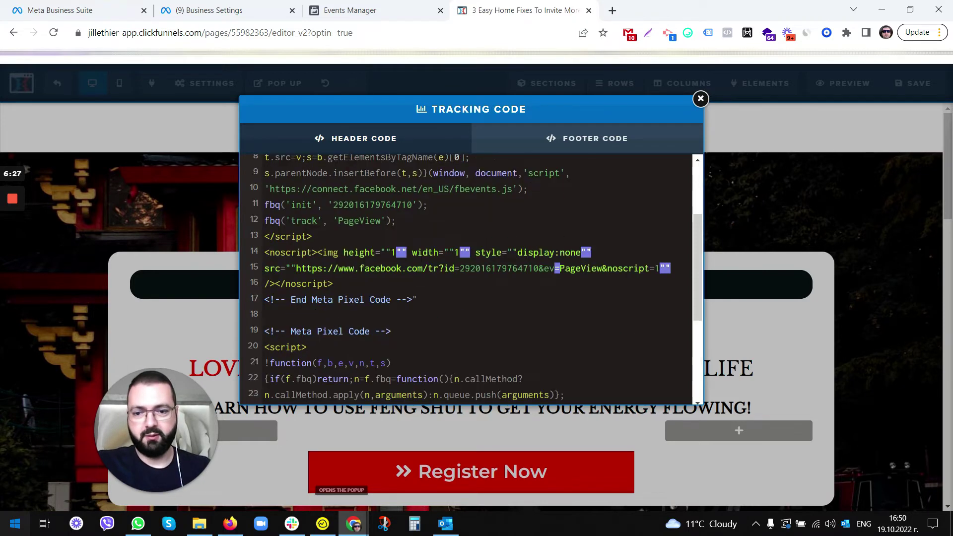
pyautogui.scroll(-2, 471, 278)
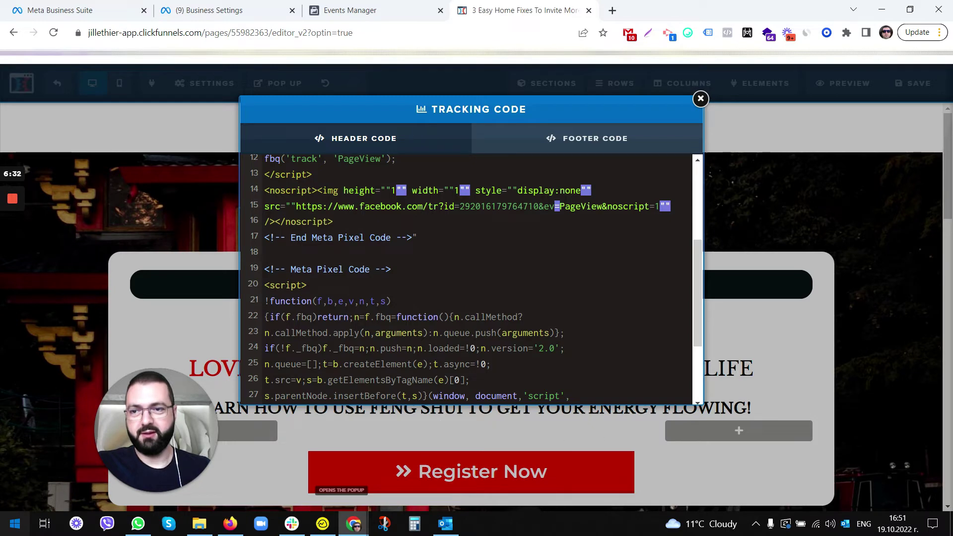
# Step: Save and preview the opt-in page, confirming Pixel Helper detects two Facebook pixels
pyautogui.click(701, 99)
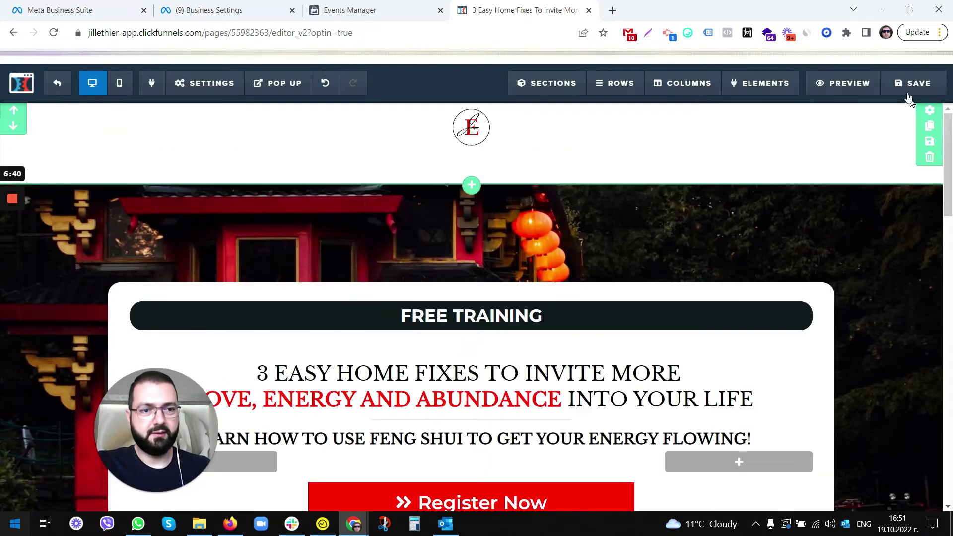
pyautogui.click(913, 83)
pyautogui.click(824, 86)
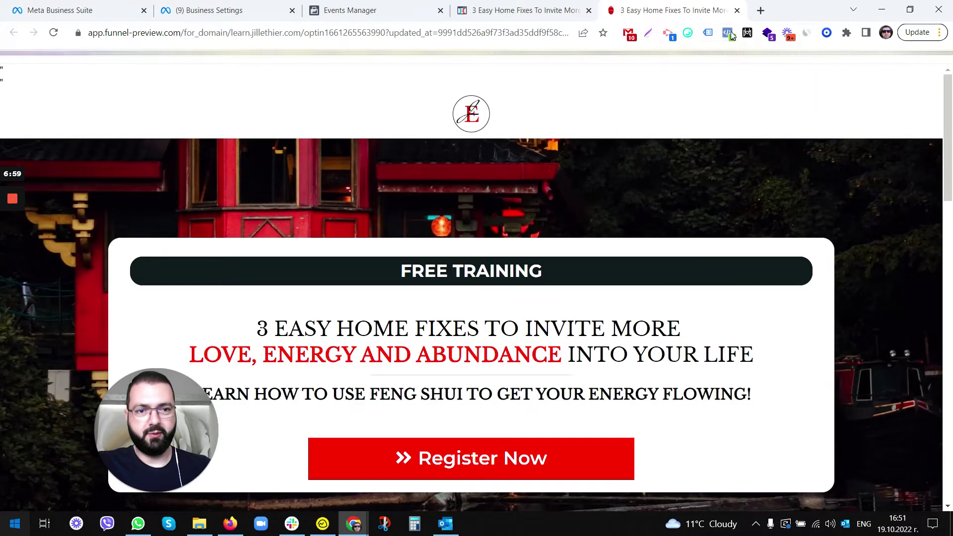
pyautogui.click(728, 33)
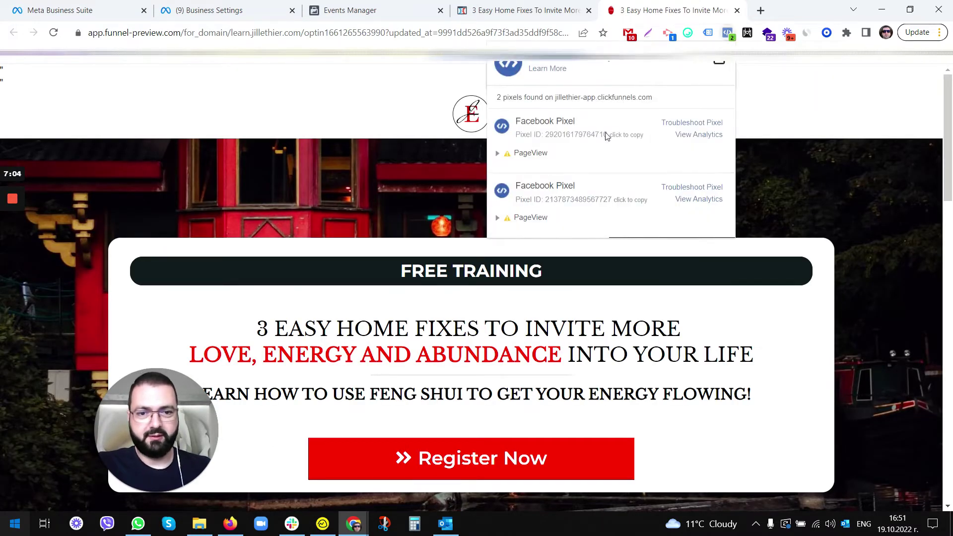
pyautogui.click(825, 136)
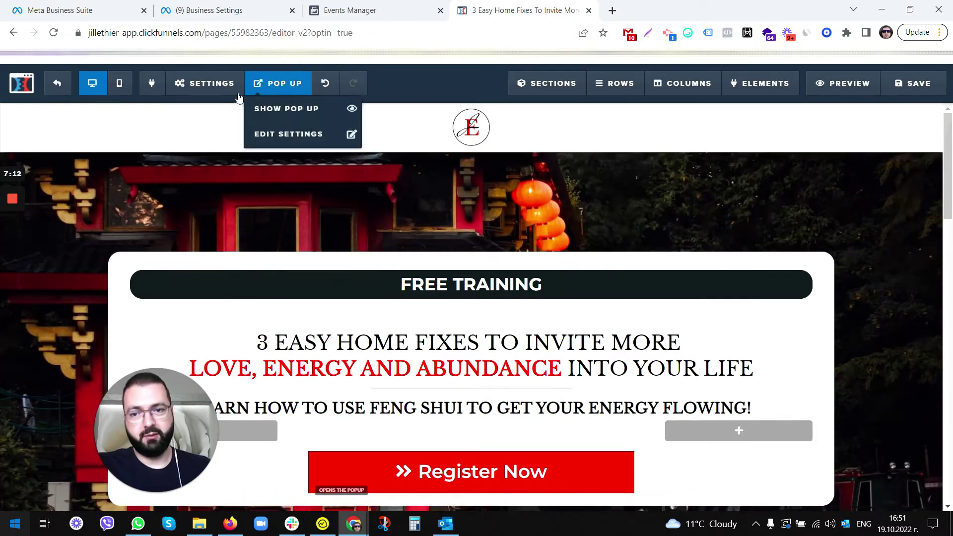
# Step: Delete the duplicate pixel block from the opt-in page's header code and save the page
pyautogui.moveTo(205, 82)
pyautogui.click(215, 160)
pyautogui.scroll(-5, 447, 298)
pyautogui.moveTo(278, 397); pyautogui.dragTo(243, 314)
pyautogui.scroll(3, 243, 315)
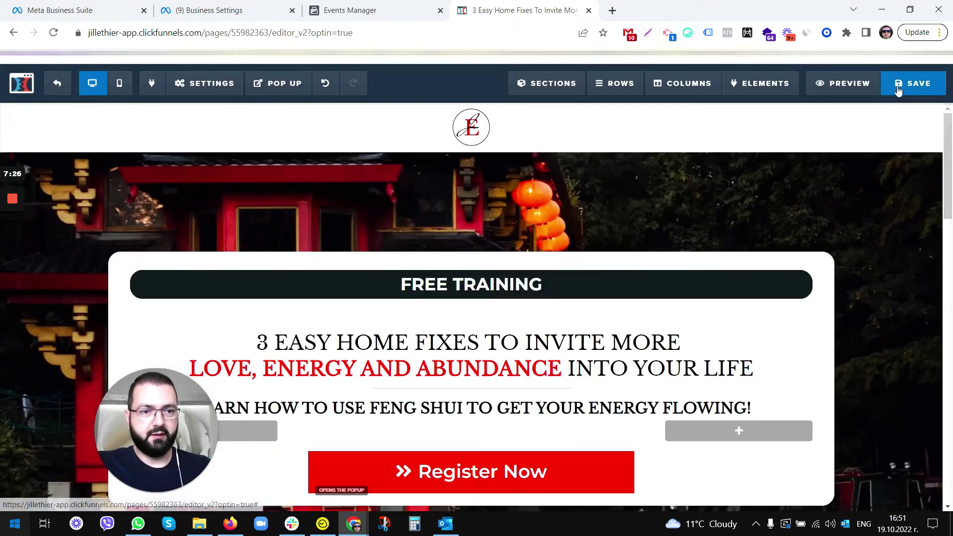
pyautogui.click(915, 83)
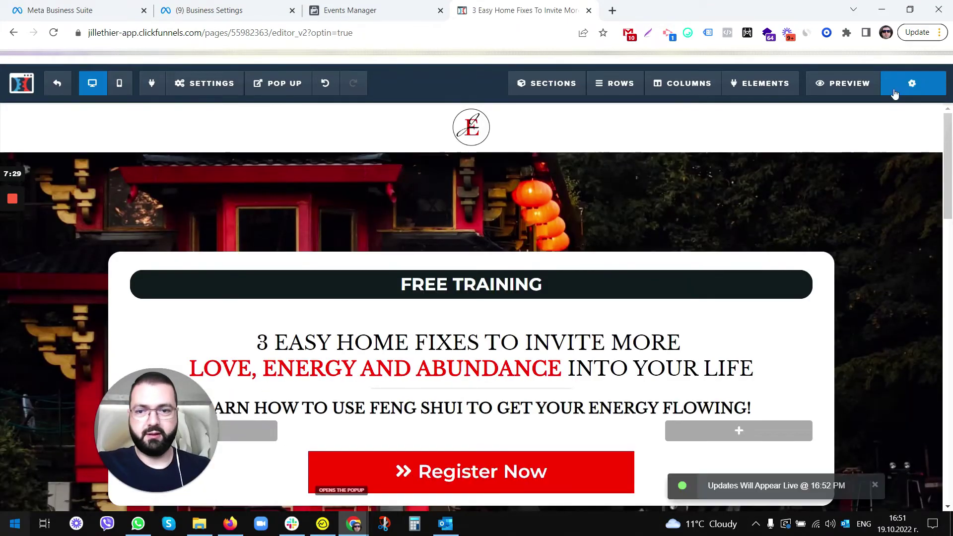
pyautogui.scroll(-1, 834, 233)
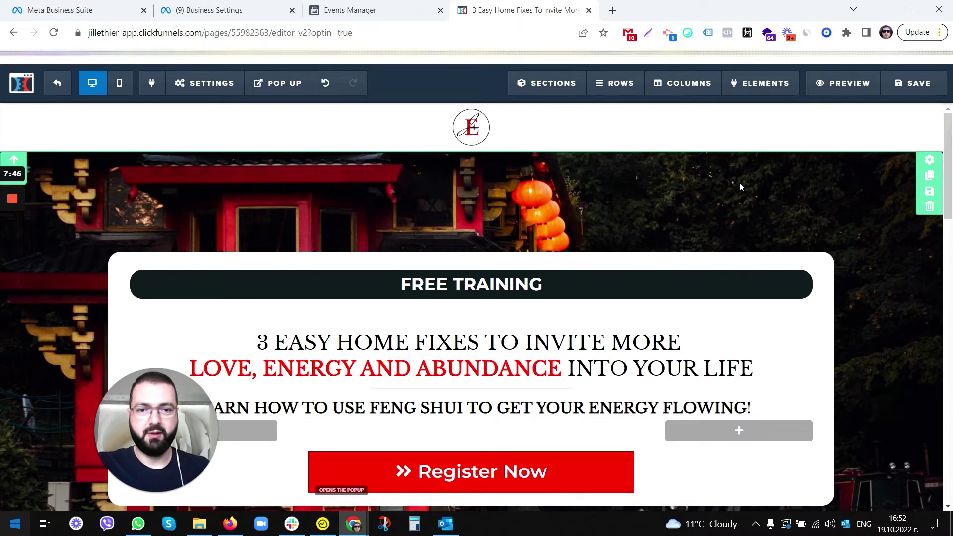
# Step: Open the Thank You page's header tracking code and inspect the first pixel's PageView and Lead lines
pyautogui.click(58, 85)
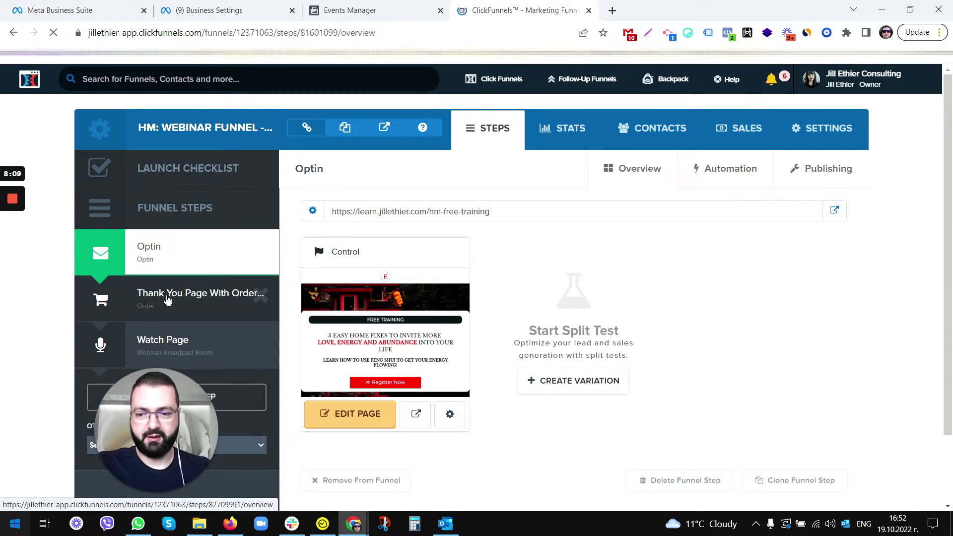
pyautogui.click(168, 299)
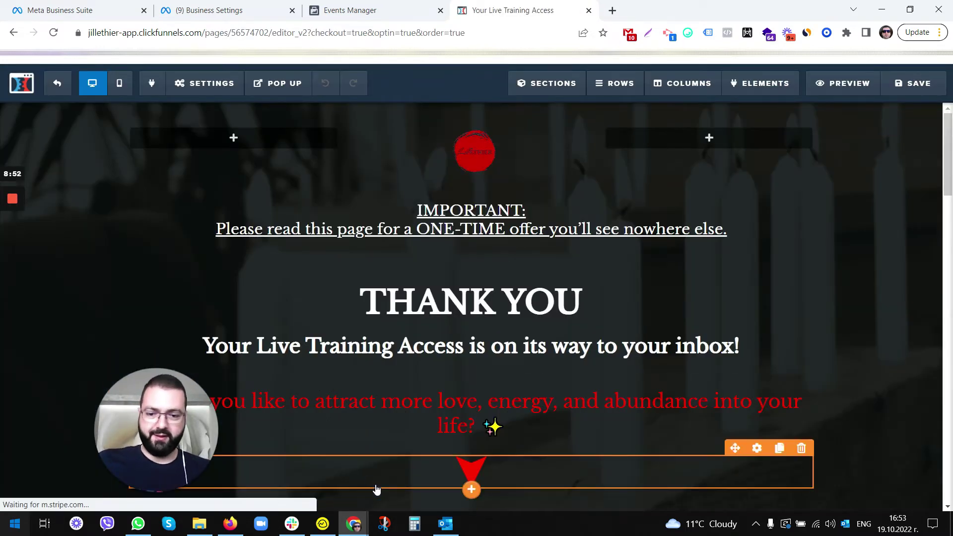
pyautogui.click(204, 83)
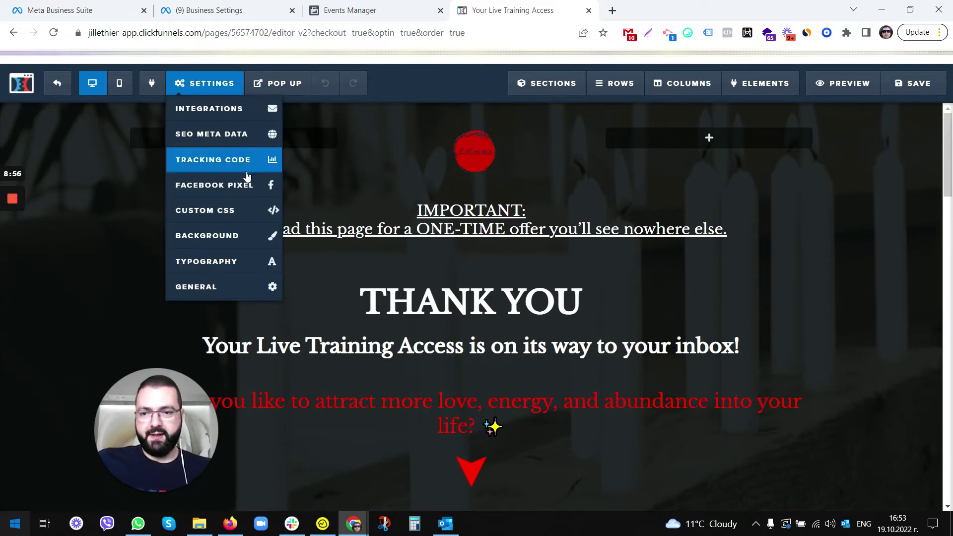
pyautogui.click(229, 168)
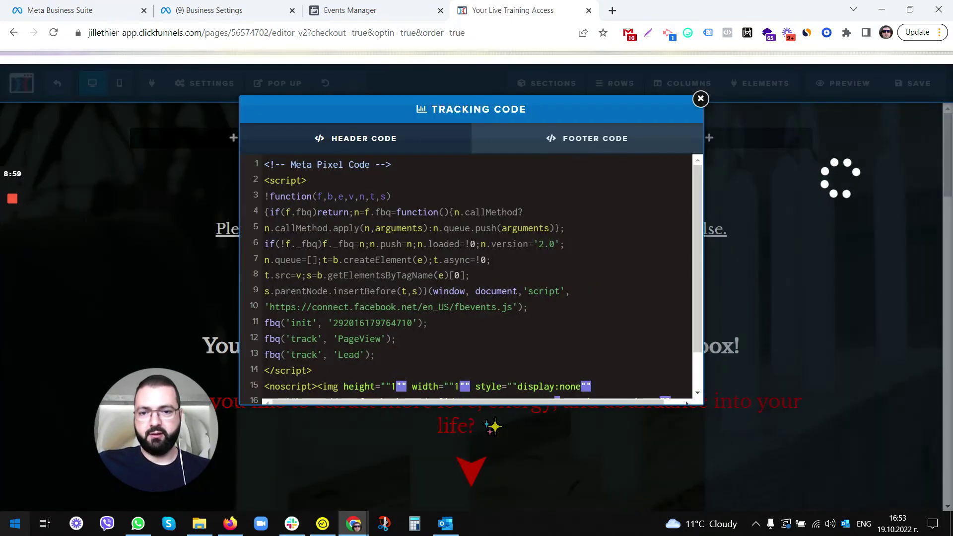
pyautogui.scroll(-1, 467, 278)
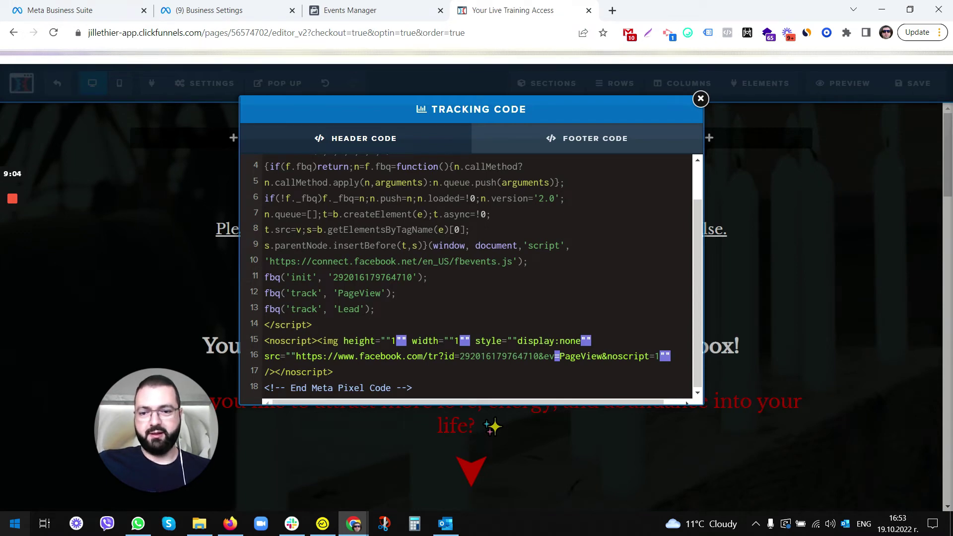
pyautogui.moveTo(375, 309); pyautogui.dragTo(264, 309)
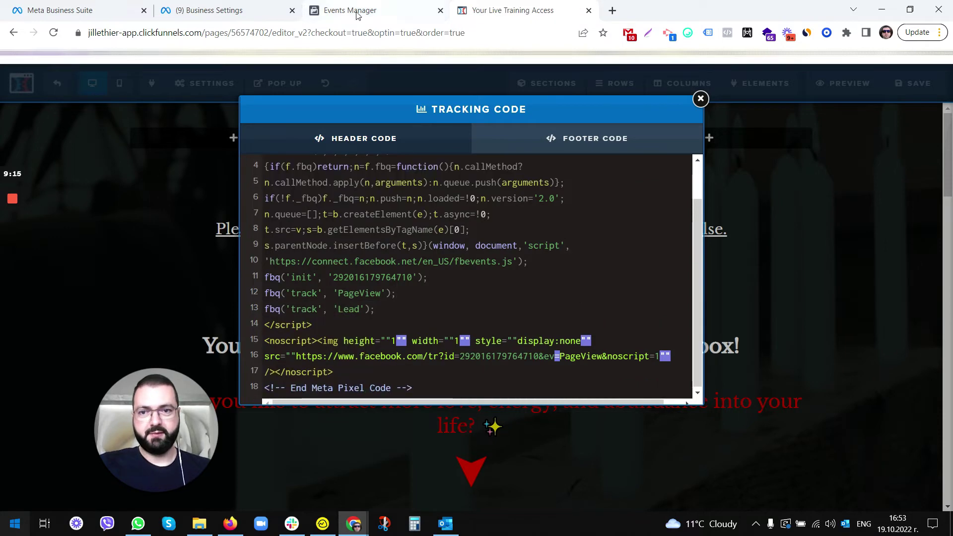
# Step: Duplicate the second pixel's fbq('track','PageView') line and change the copy to Lead
pyautogui.click(356, 14)
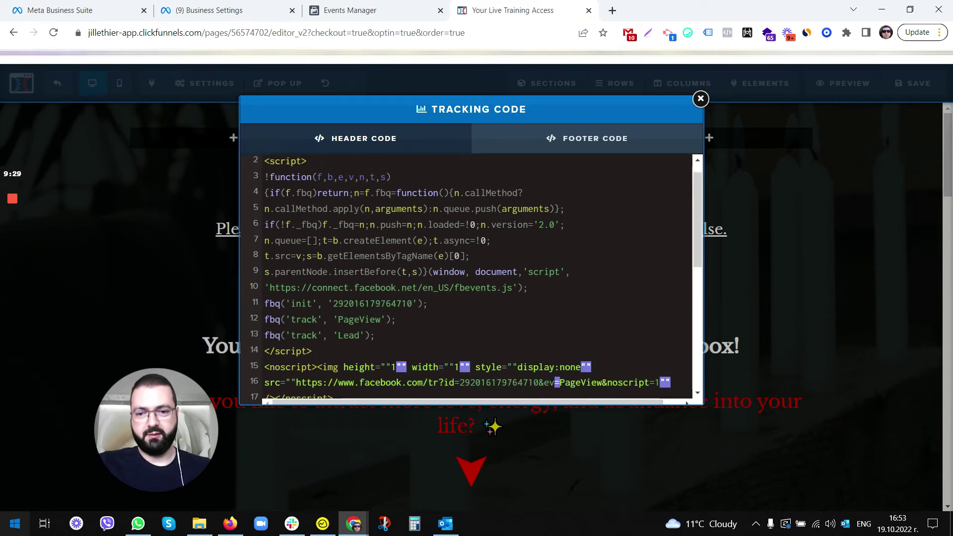
pyautogui.scroll(1, 471, 278)
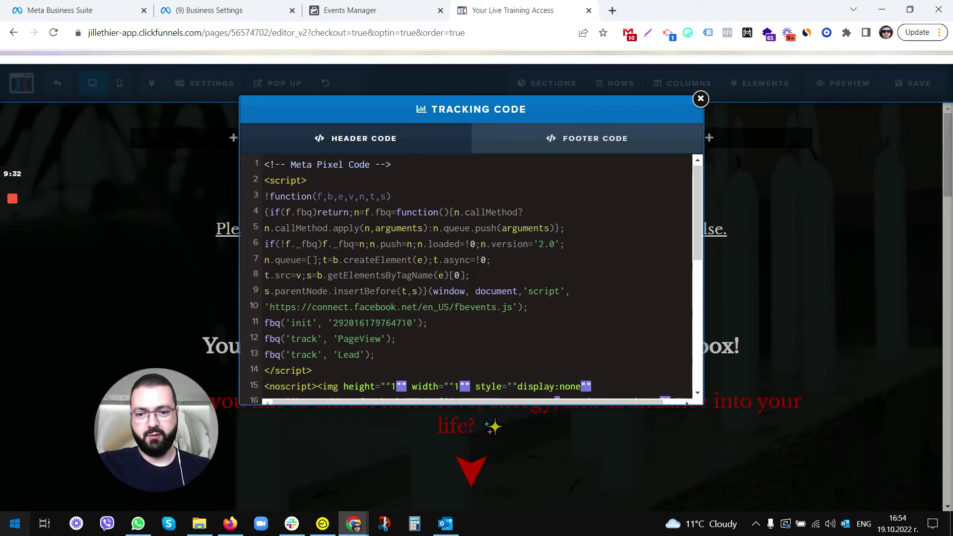
pyautogui.hotkey('ctrl', 'End')
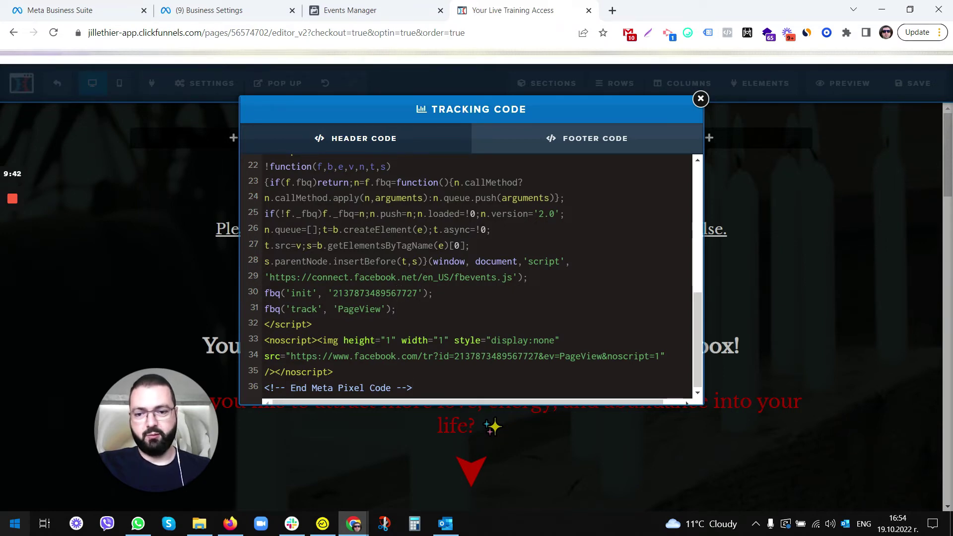
pyautogui.moveTo(396, 309); pyautogui.dragTo(264, 309)
pyautogui.hotkey('ctrl', 'c')
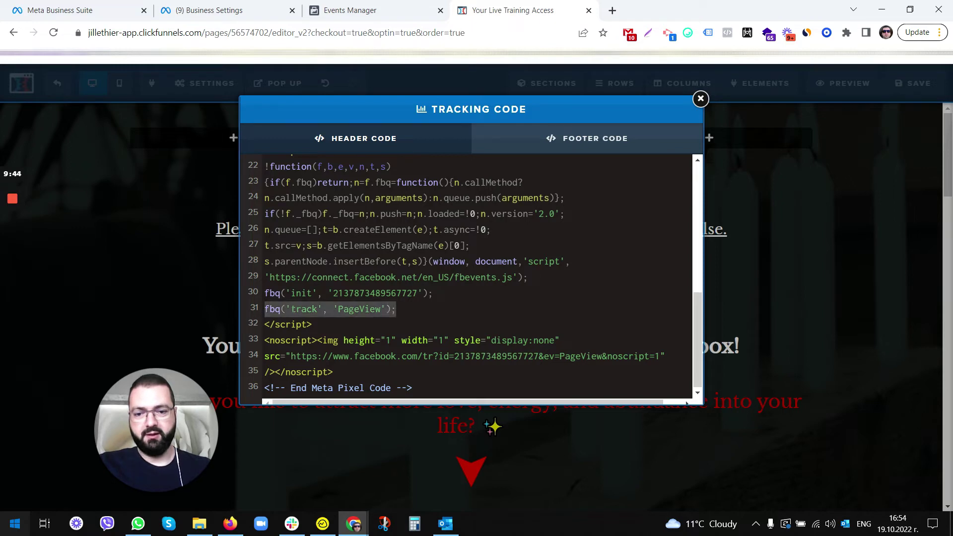
pyautogui.press('End')
pyautogui.press('Return')
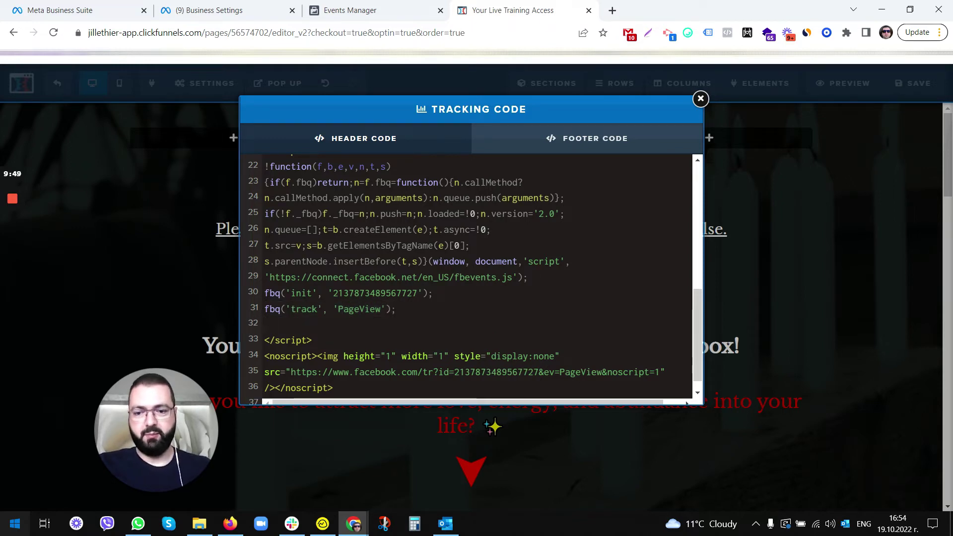
pyautogui.hotkey('ctrl', 'v')
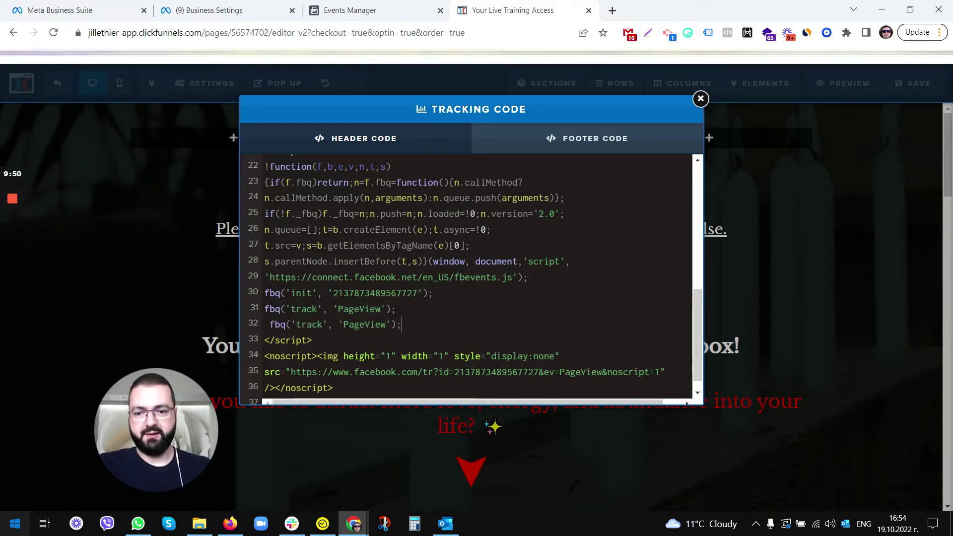
pyautogui.moveTo(338, 324); pyautogui.dragTo(380, 324)
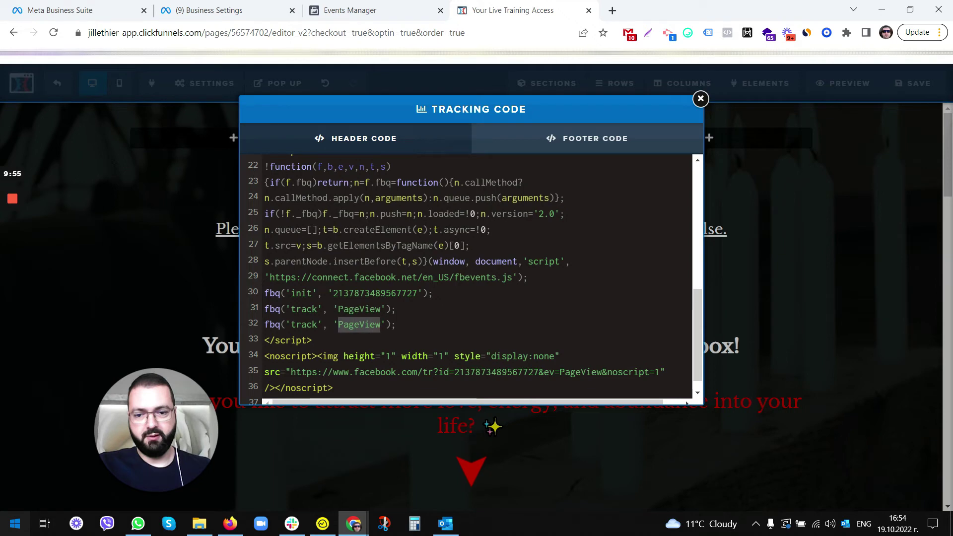
pyautogui.write('Lead')
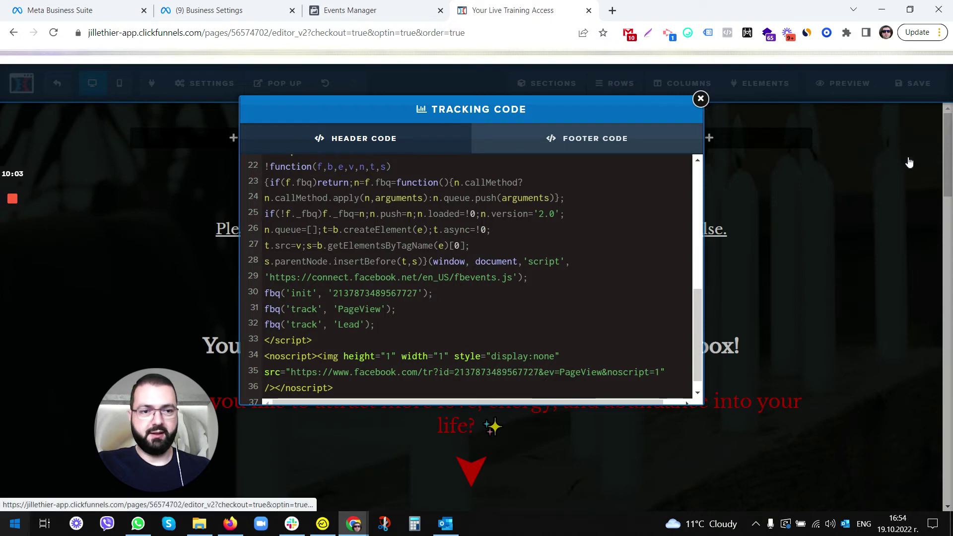
# Step: Save and preview the Thank You page, confirming Pixel Helper shows PageView and Lead events for both pixels
pyautogui.click(912, 89)
pyautogui.click(911, 88)
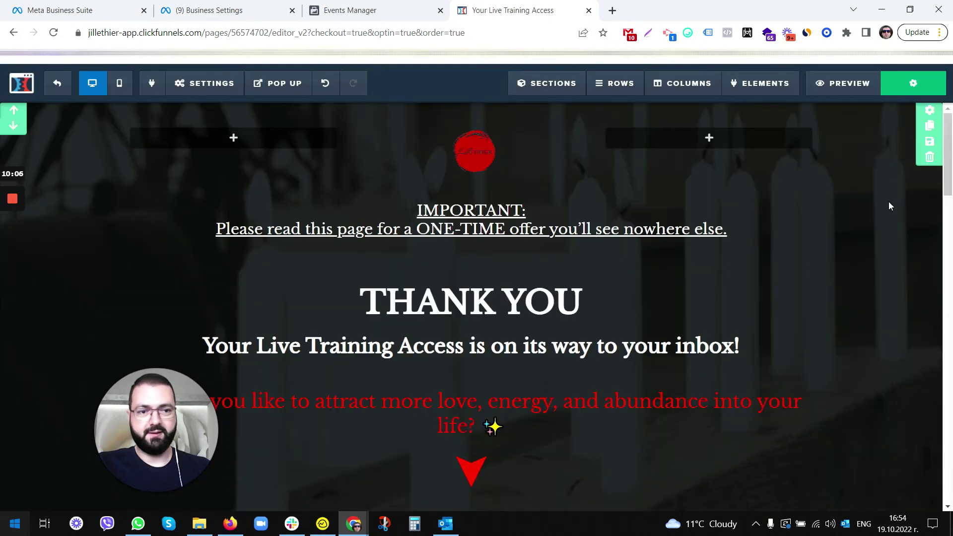
pyautogui.click(843, 85)
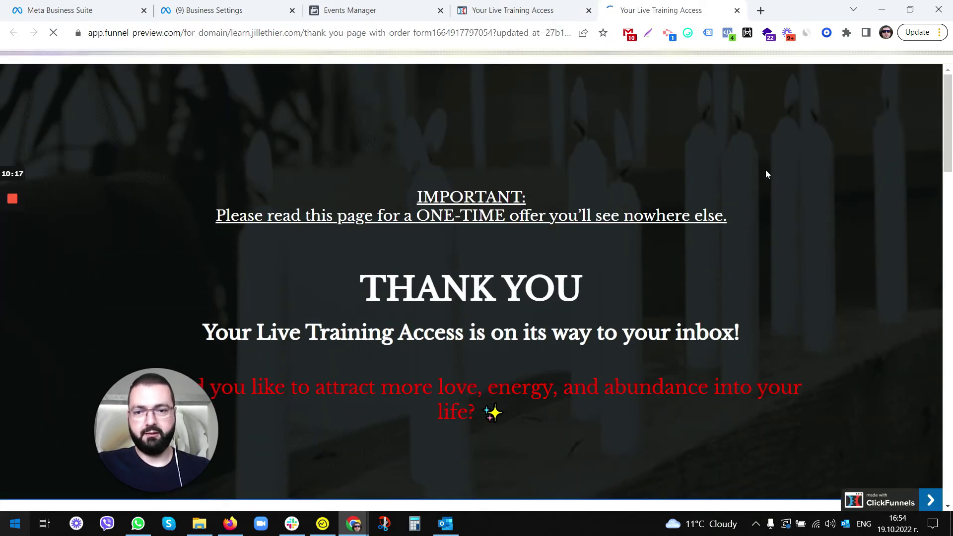
pyautogui.click(728, 32)
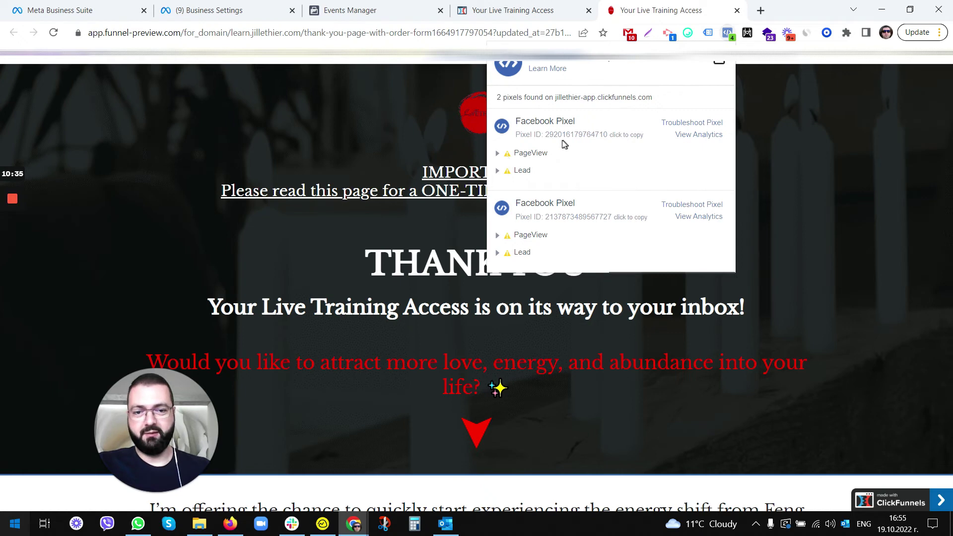
pyautogui.click(509, 157)
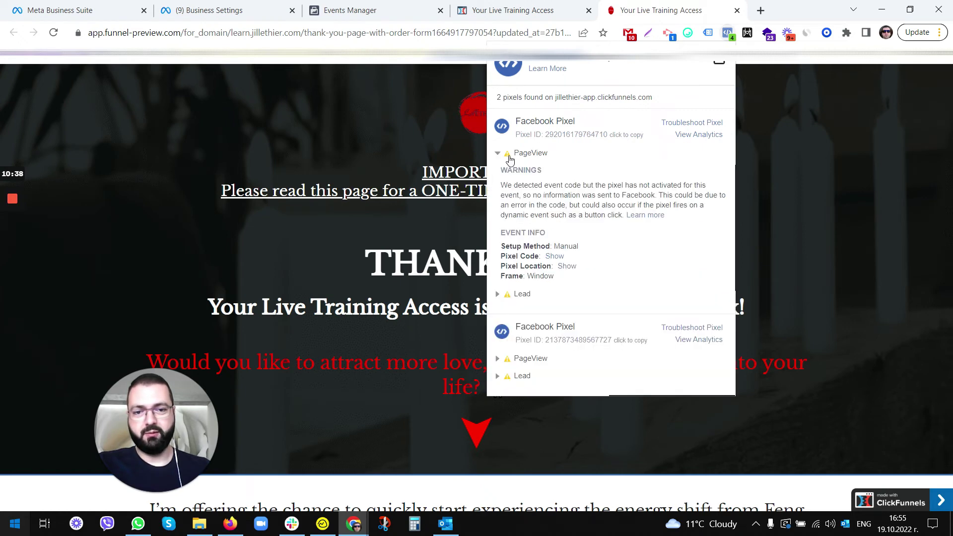
pyautogui.click(499, 154)
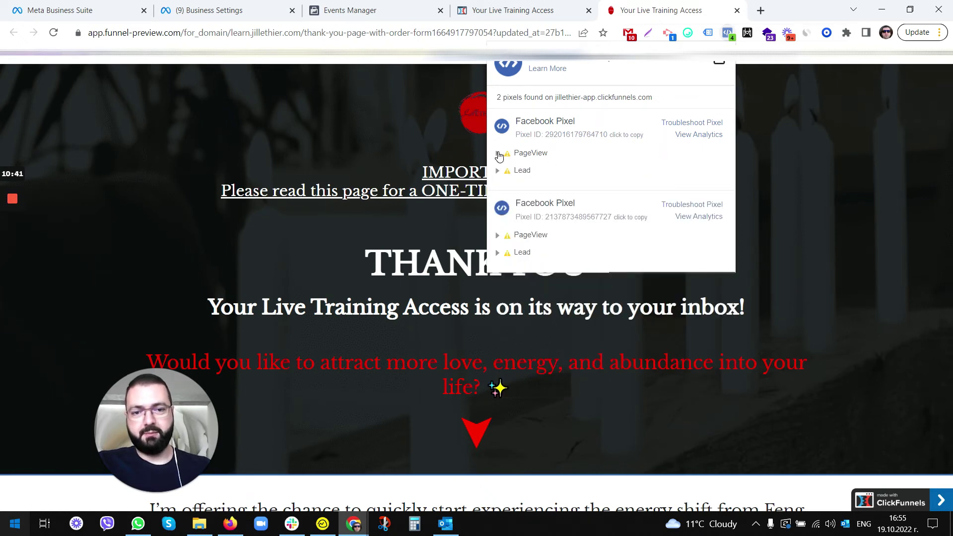
# Step: Pin Adblock Plus, disable blocking on the preview site, reload, and recheck Pixel Helper
pyautogui.click(867, 177)
pyautogui.click(846, 33)
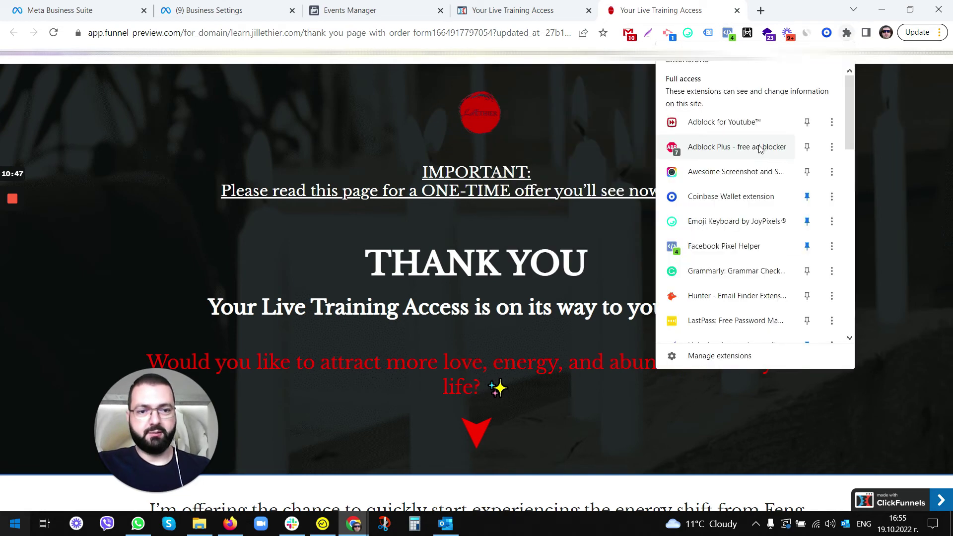
pyautogui.click(830, 143)
pyautogui.click(827, 32)
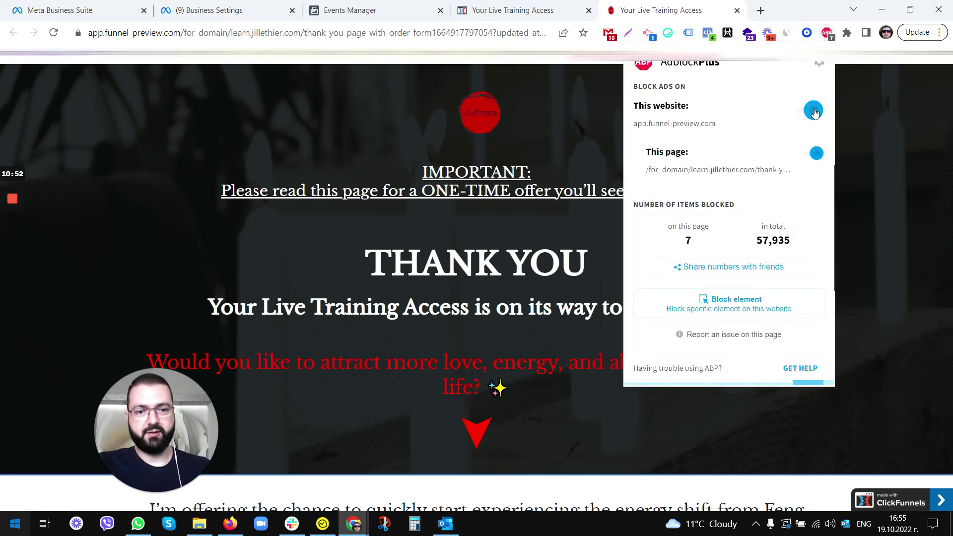
pyautogui.click(814, 111)
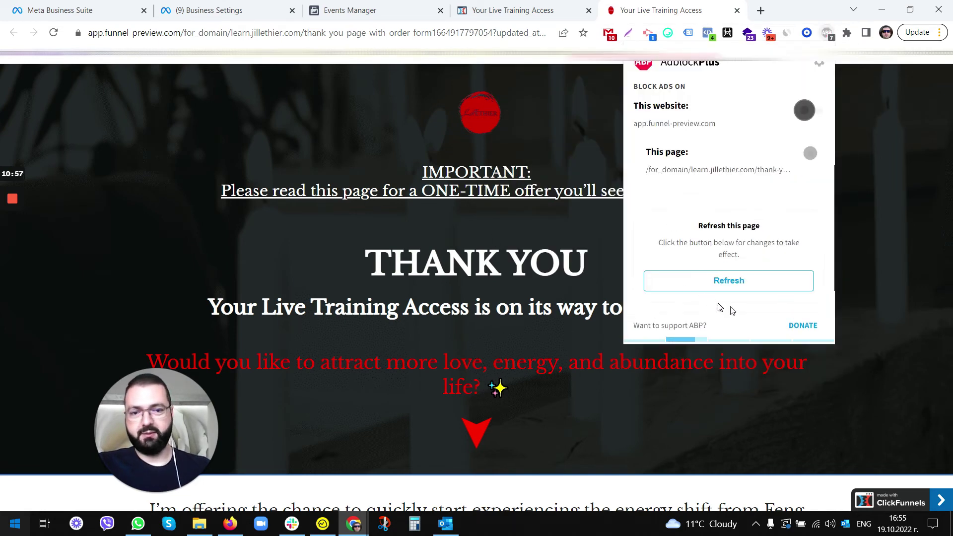
pyautogui.click(736, 287)
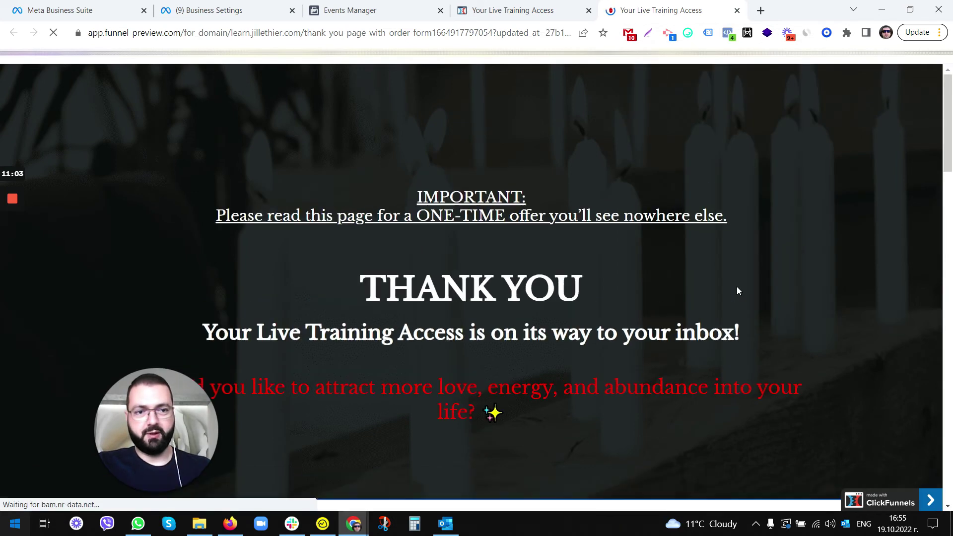
pyautogui.click(727, 33)
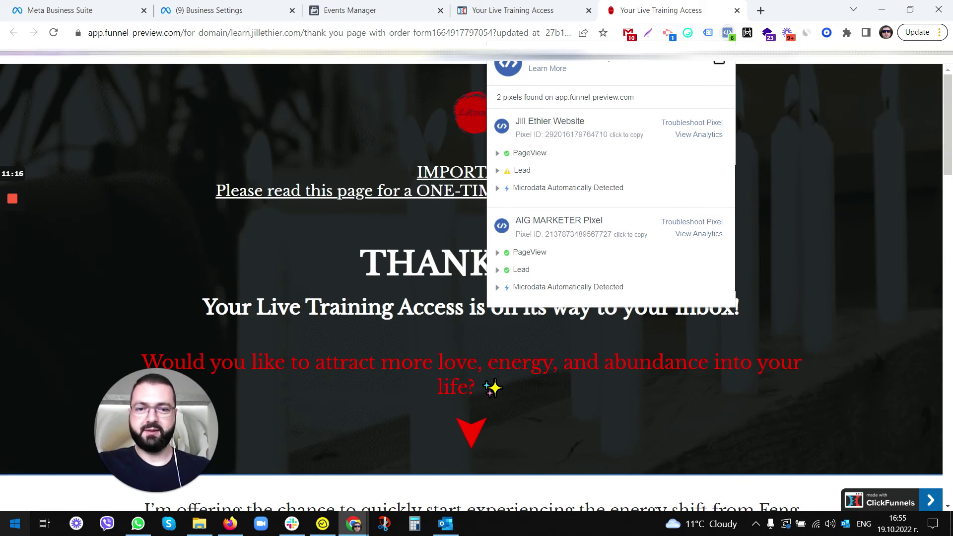
# Step: Read the first pixel's Lead event warning about firing twice, then close Pixel Helper
pyautogui.click(496, 170)
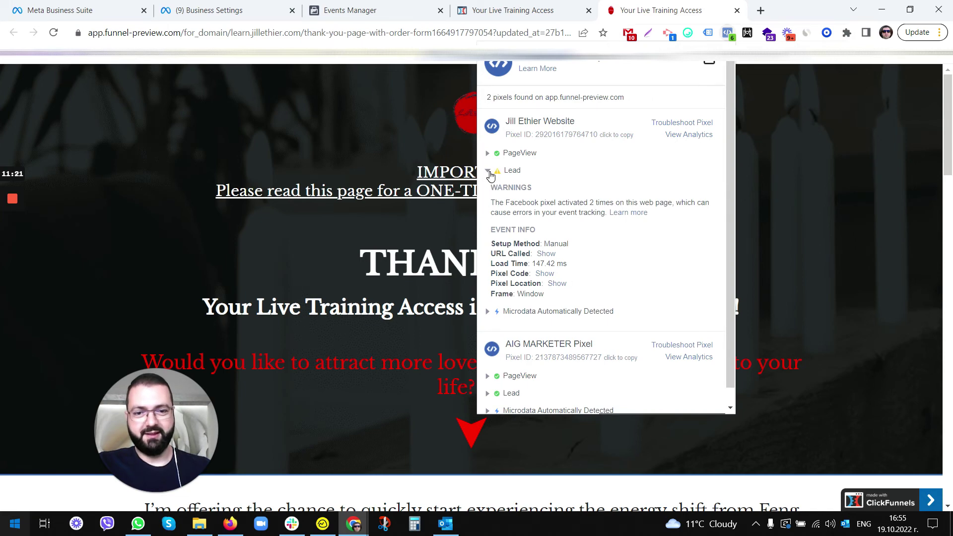
pyautogui.click(488, 174)
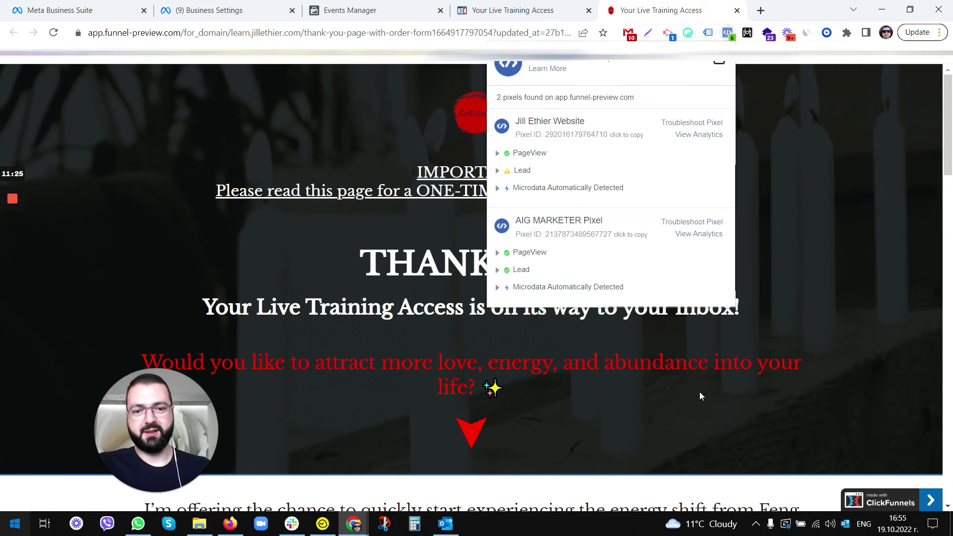
pyautogui.click(511, 171)
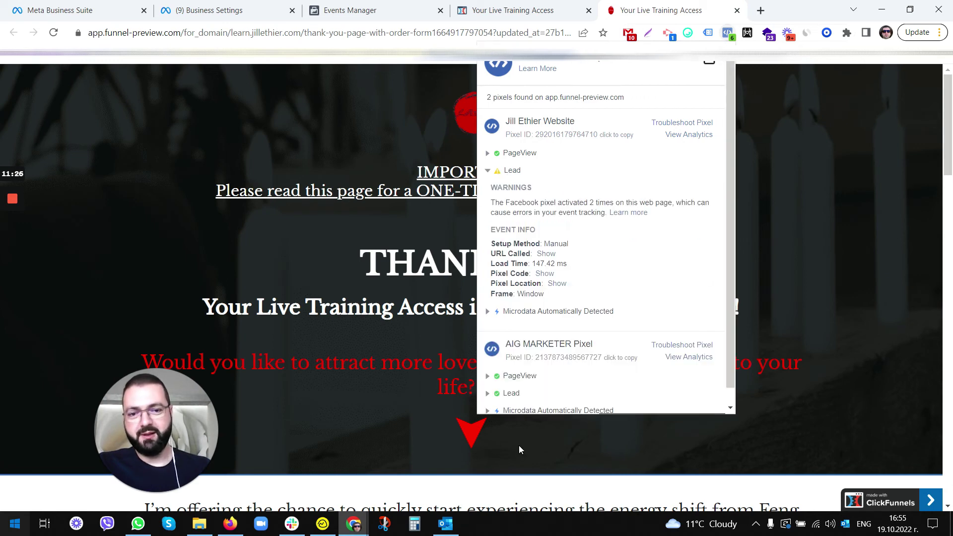
pyautogui.click(494, 171)
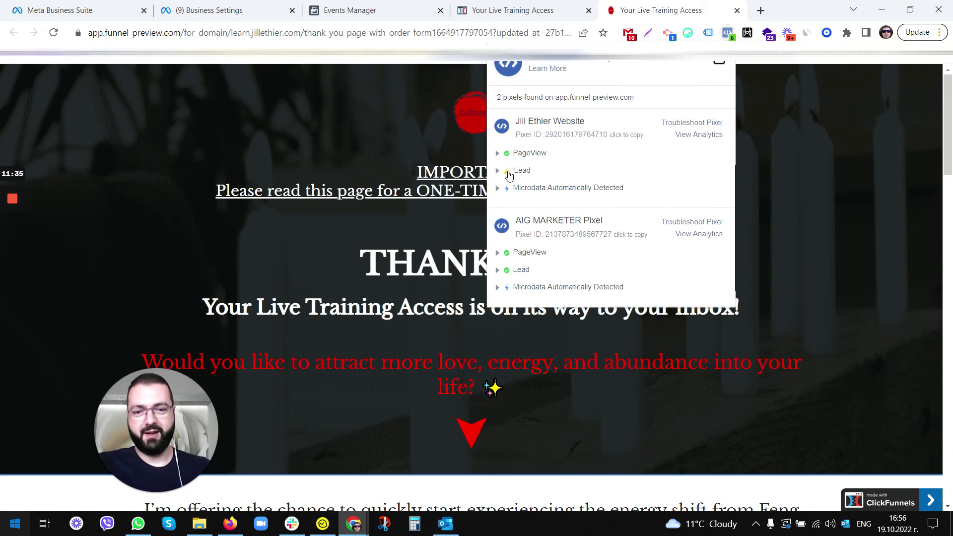
pyautogui.click(766, 262)
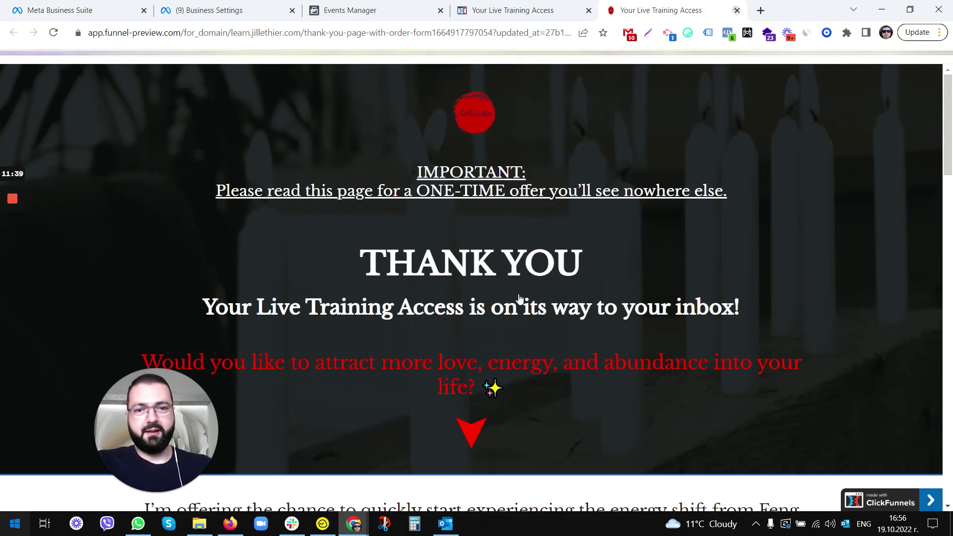
# Step: Close the preview tab with Ctrl+W to get back to the Thank You page editor
pyautogui.hotkey('ctrl', 'w')
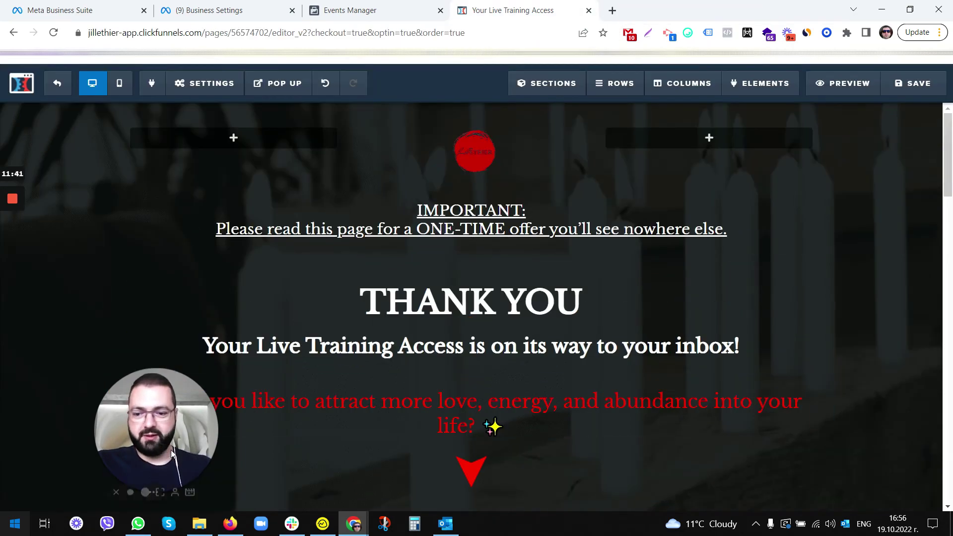